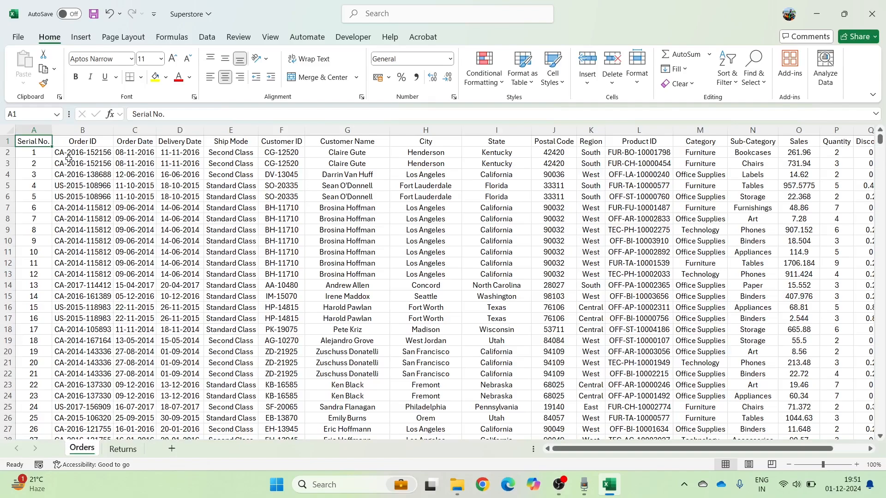
# Add a new worksheet after Orders, zoom it to 130%, and enter "This is an excel tutorial" in cell A1.
pyautogui.click(172, 450)
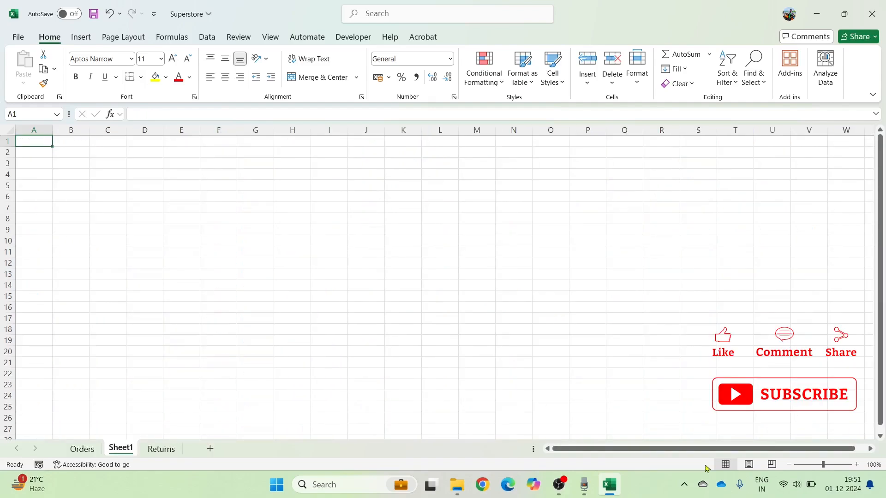
pyautogui.click(857, 465)
pyautogui.click(857, 465)
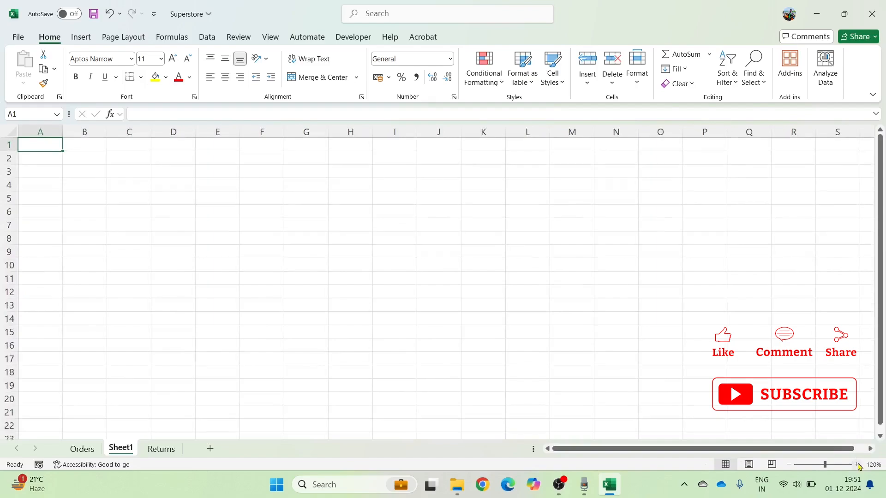
pyautogui.click(857, 465)
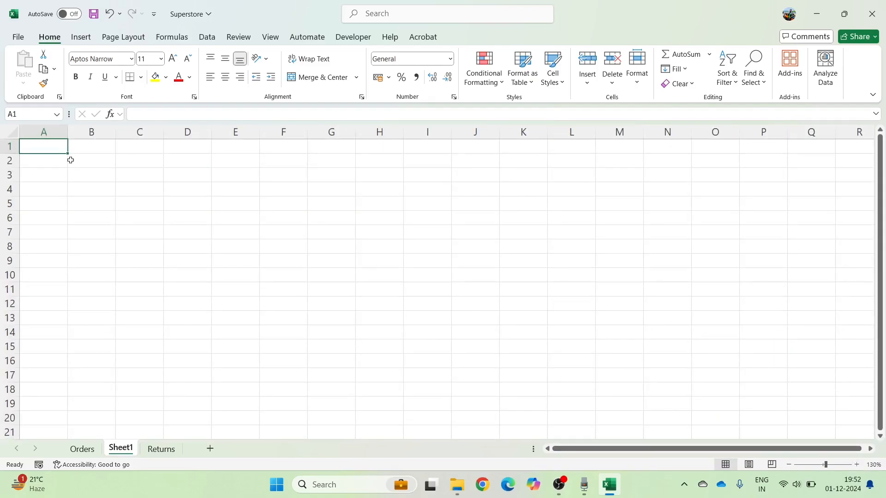
pyautogui.write('Thi')
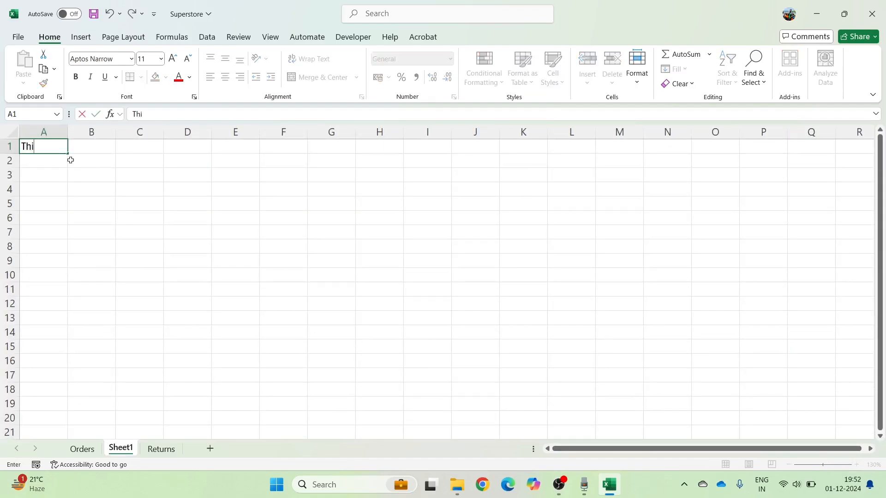
pyautogui.write('s is an excel tuto')
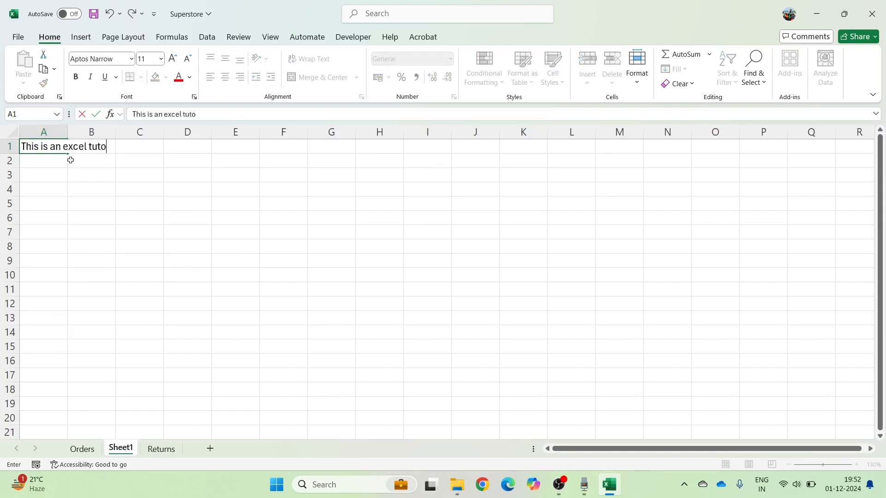
pyautogui.write('rial')
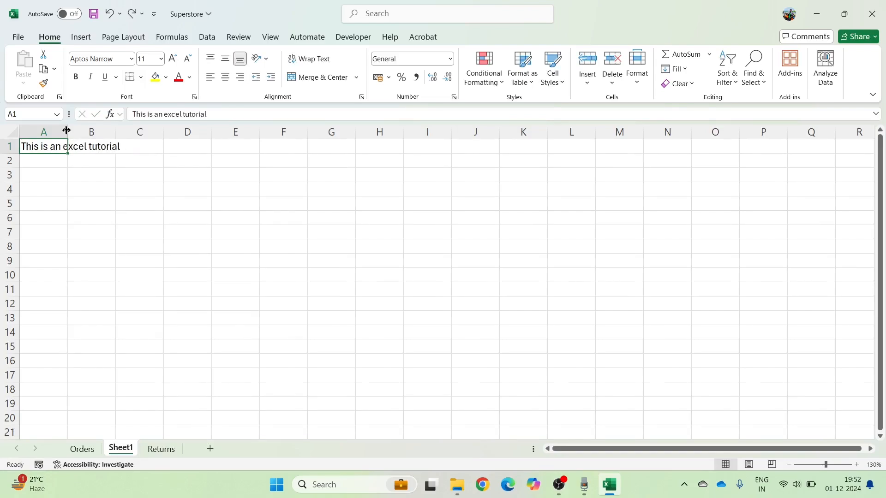
# Widen column A and heighten row 1, and try top, middle and bottom vertical alignment on cell A1.
pyautogui.moveTo(66, 130); pyautogui.dragTo(159, 132)
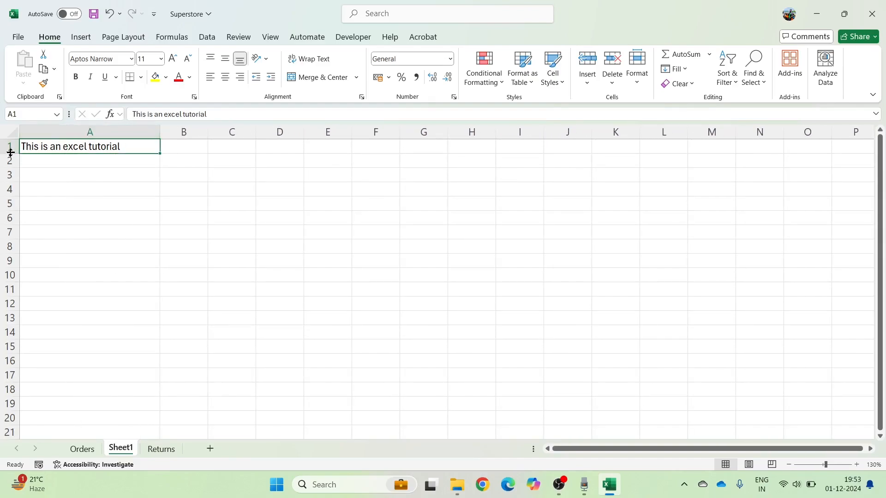
pyautogui.moveTo(10, 153); pyautogui.dragTo(9, 211)
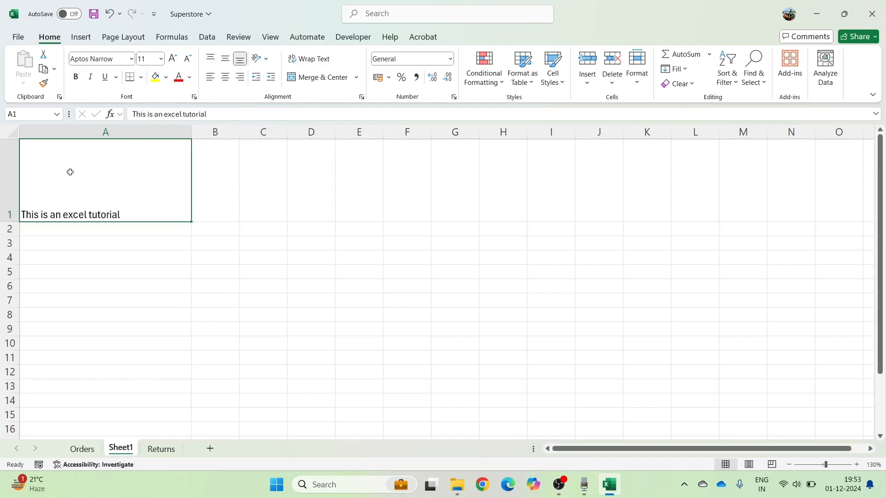
pyautogui.click(211, 58)
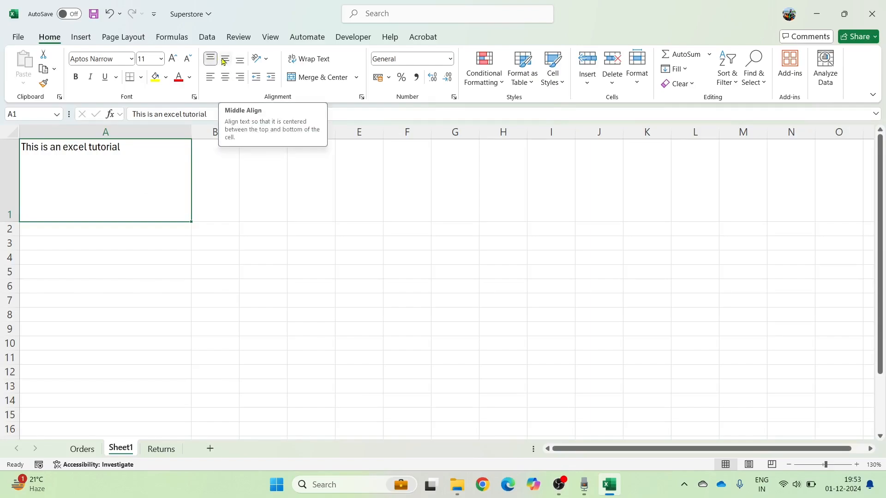
pyautogui.click(224, 61)
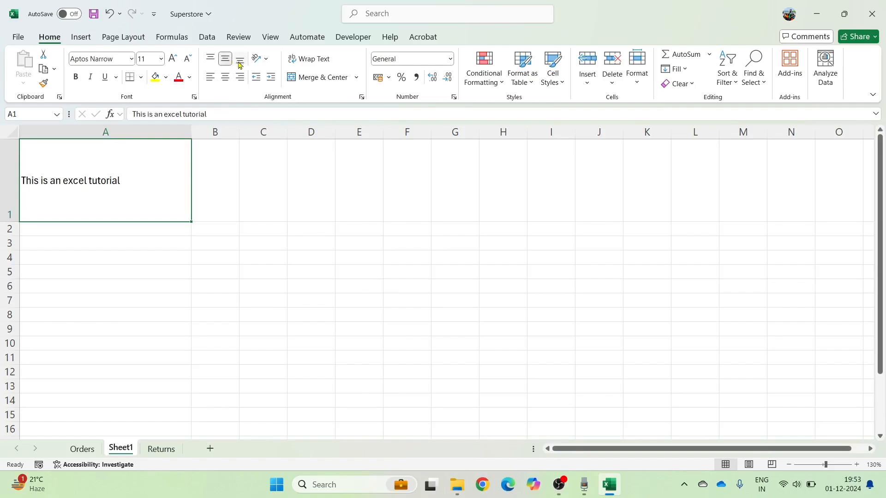
pyautogui.click(240, 60)
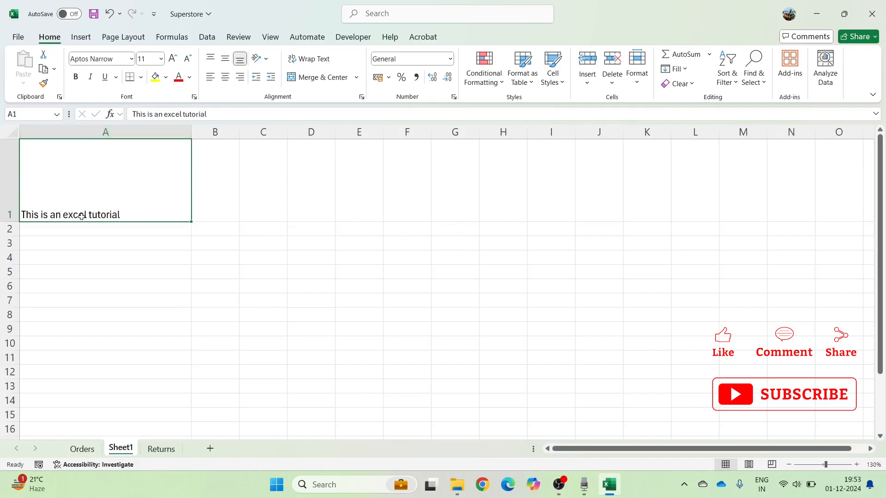
# Right-align the text in cell A1 after trying centre alignment, and increase and partly reduce its indent.
pyautogui.click(225, 81)
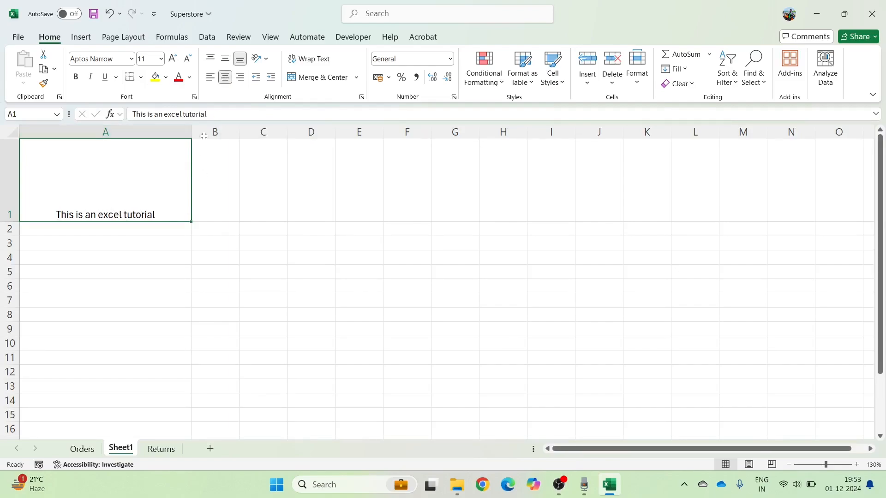
pyautogui.click(240, 77)
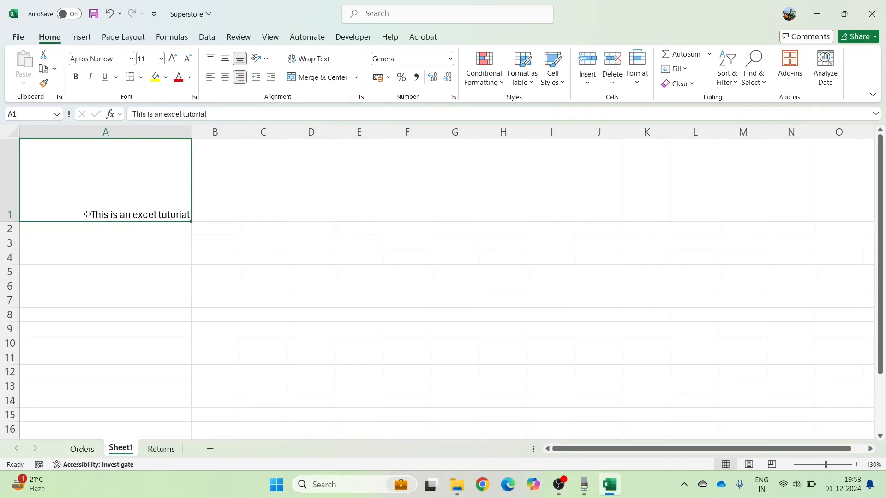
pyautogui.click(270, 79)
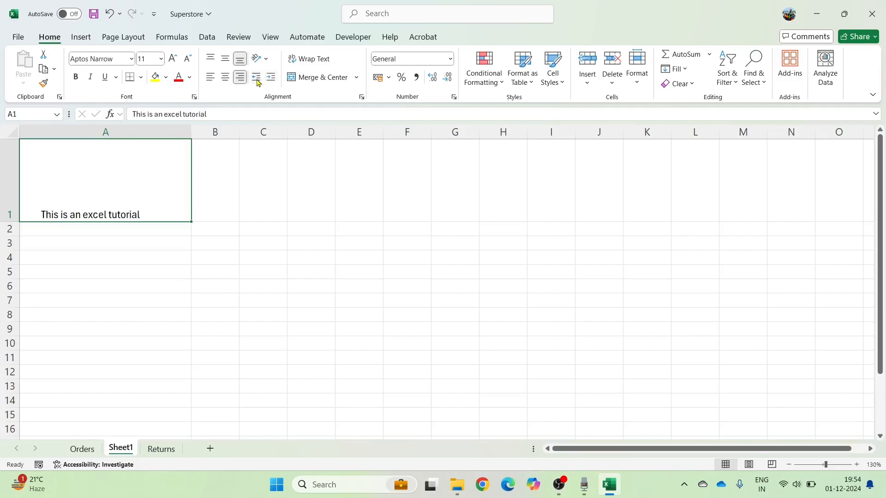
pyautogui.click(257, 80)
pyautogui.click(257, 79)
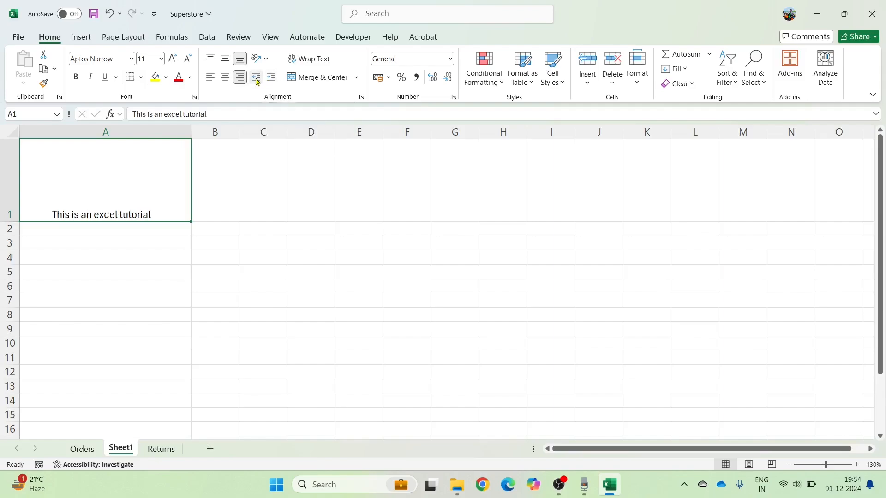
pyautogui.click(257, 79)
pyautogui.click(257, 80)
pyautogui.click(257, 79)
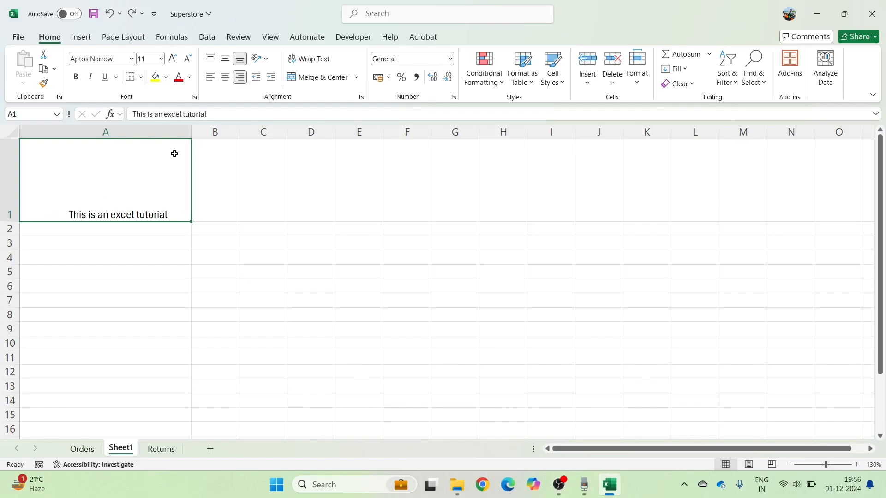
# Autofit row 1 and column A to their contents, and enter "Excel" in cell C1.
pyautogui.doubleClick(14, 222)
pyautogui.doubleClick(192, 127)
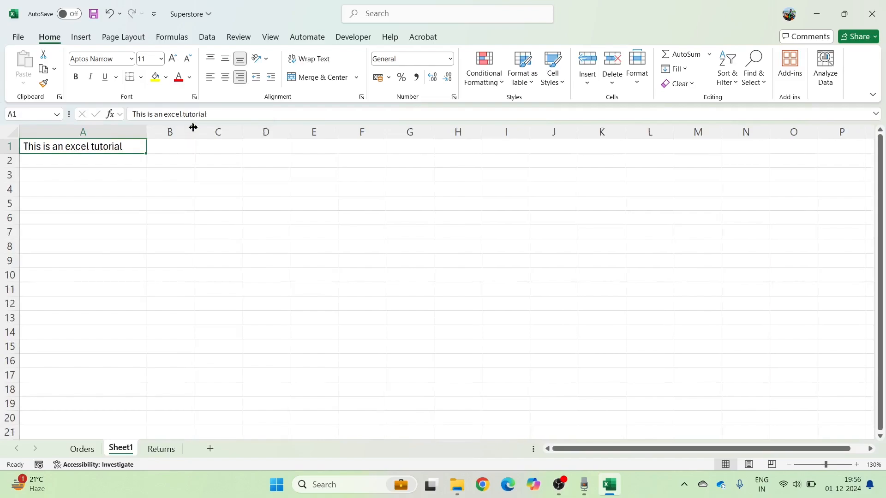
pyautogui.click(211, 142)
pyautogui.write('E')
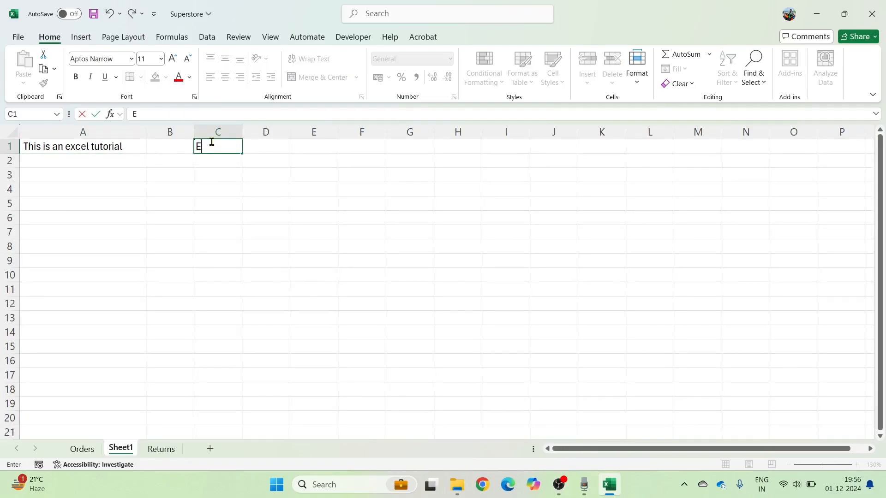
pyautogui.write('xcel')
pyautogui.press('Return')
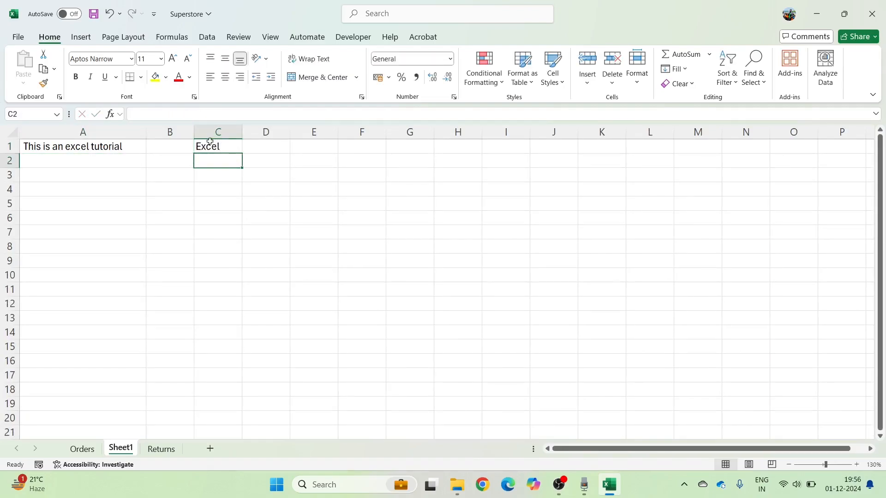
# Set the text orientation of cell C1 to Angle Counterclockwise.
pyautogui.click(210, 143)
pyautogui.click(270, 59)
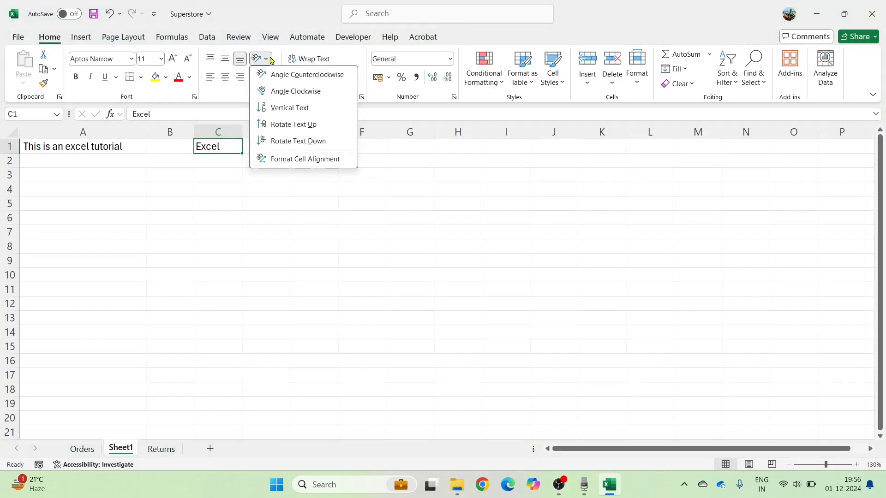
pyautogui.click(230, 148)
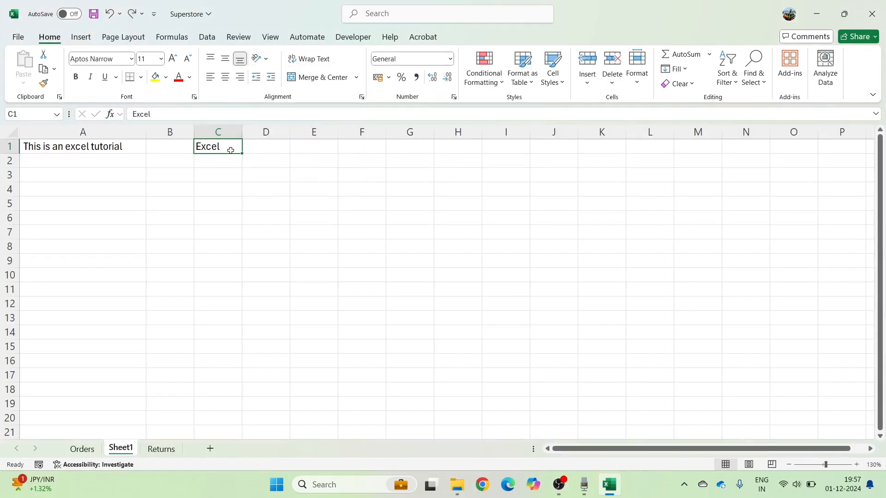
pyautogui.click(266, 59)
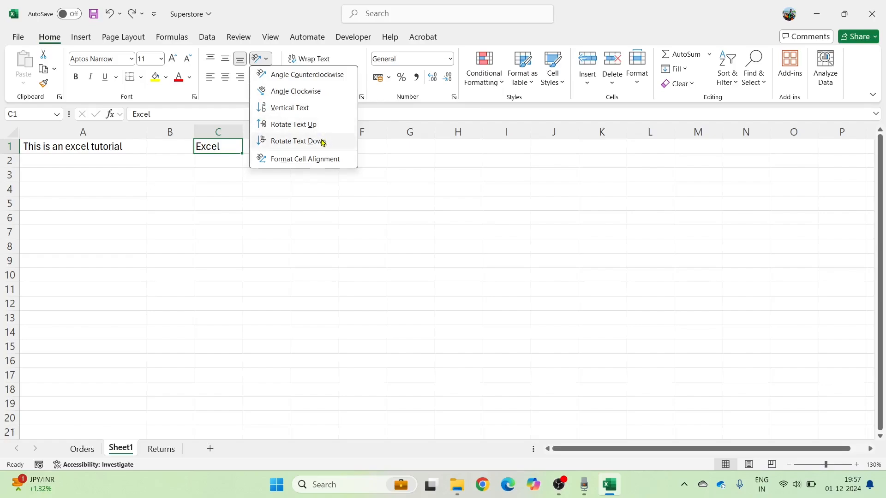
pyautogui.click(312, 78)
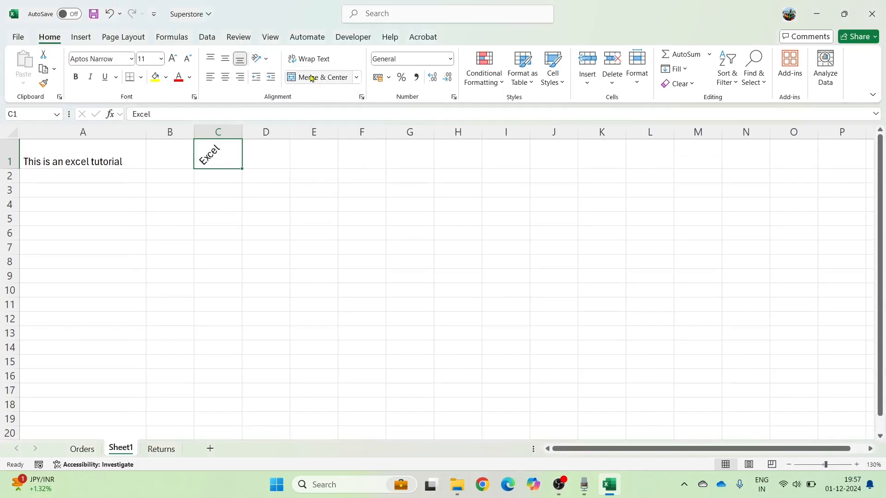
# Change the orientation of cell C1 to Angle Clockwise and from that to Vertical Text.
pyautogui.click(267, 60)
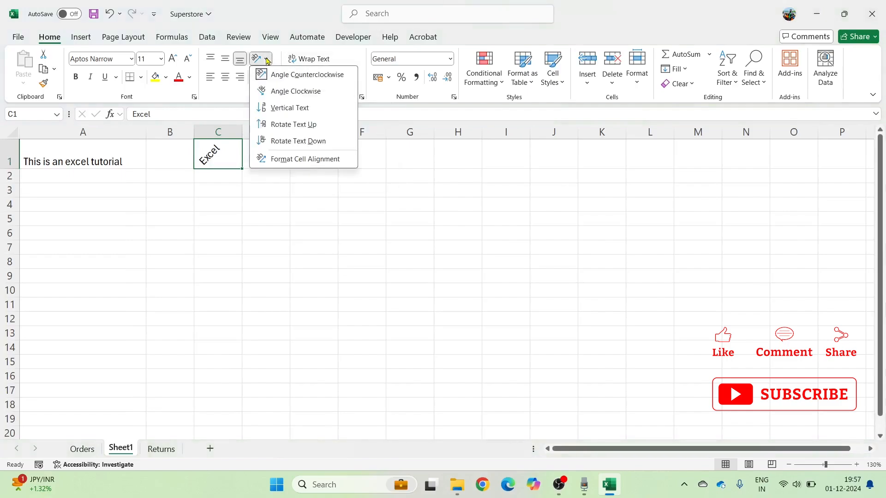
pyautogui.click(286, 90)
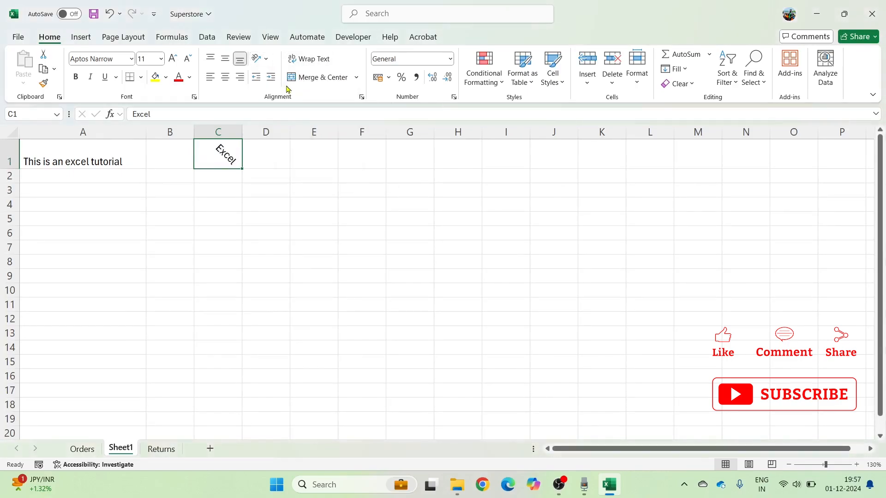
pyautogui.click(261, 59)
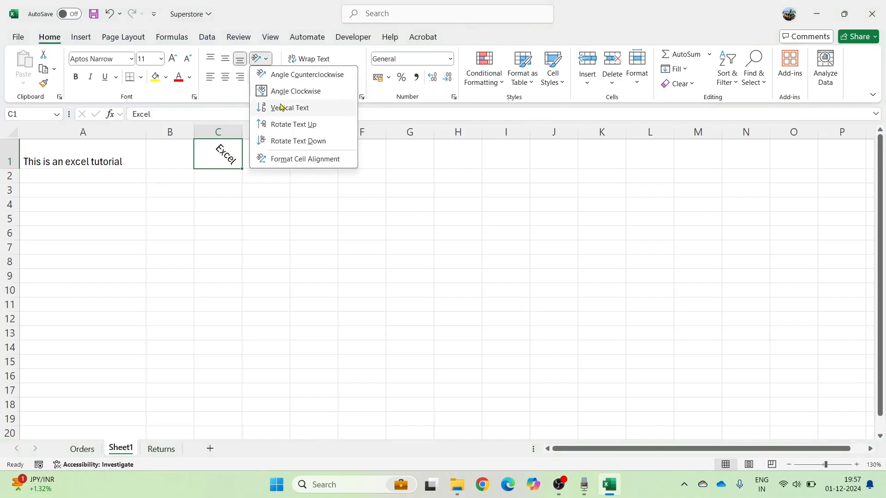
pyautogui.click(281, 107)
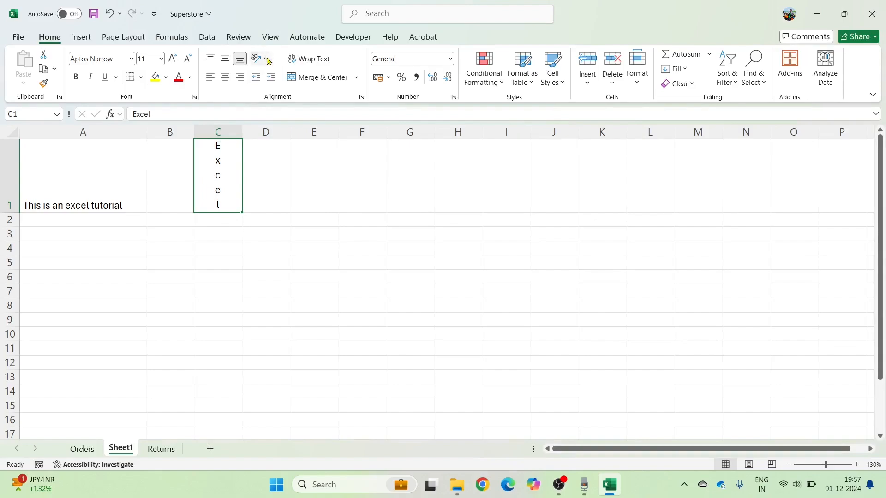
# Try Rotate Text Up on cell C1, and settle on the Rotate Text Down orientation.
pyautogui.click(266, 59)
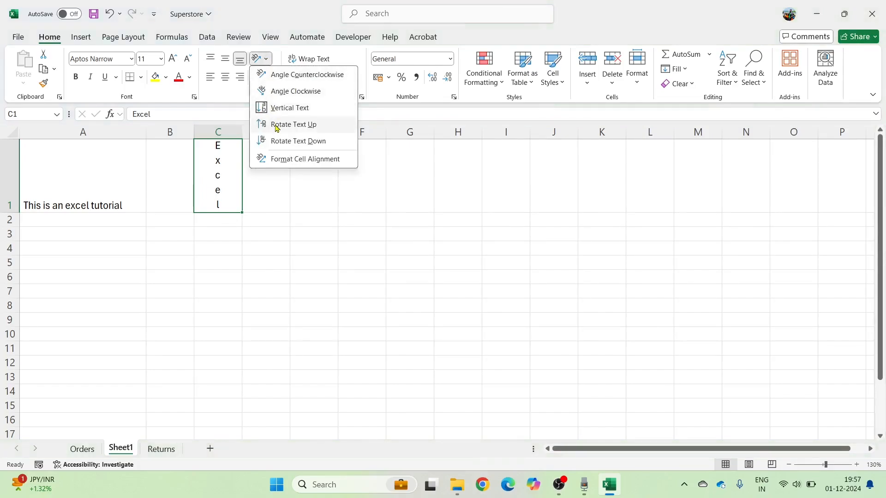
pyautogui.click(277, 128)
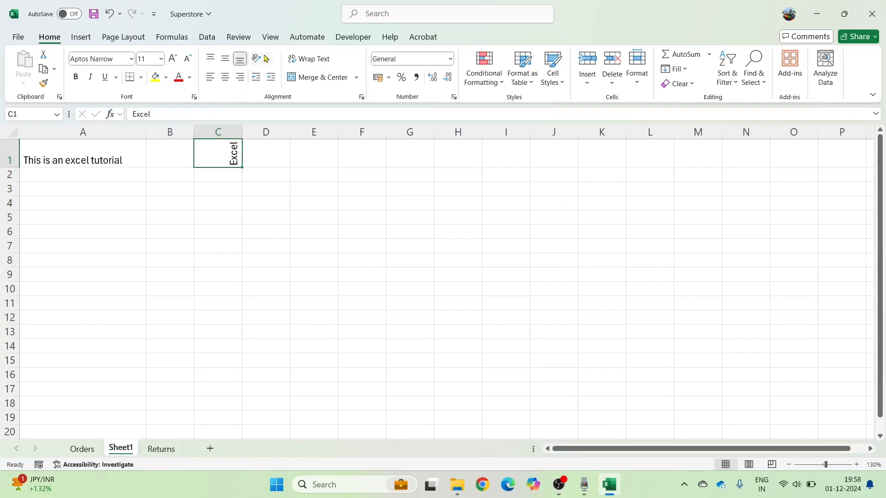
pyautogui.click(266, 58)
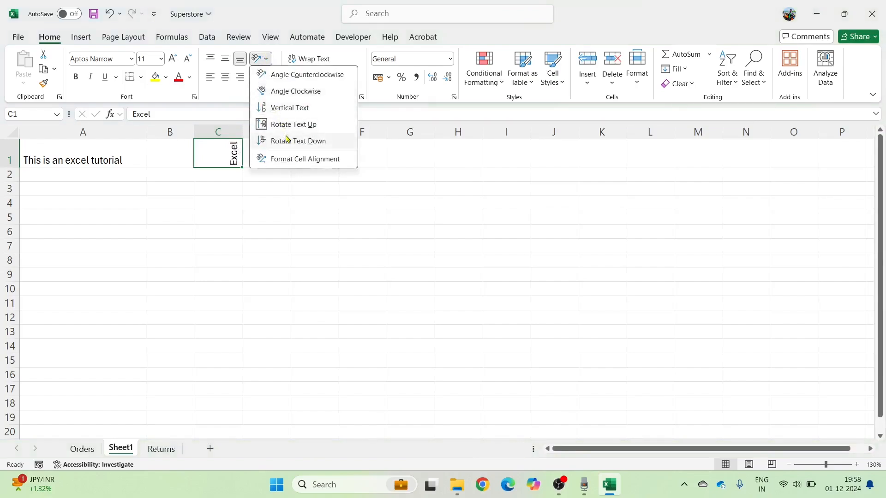
pyautogui.click(287, 138)
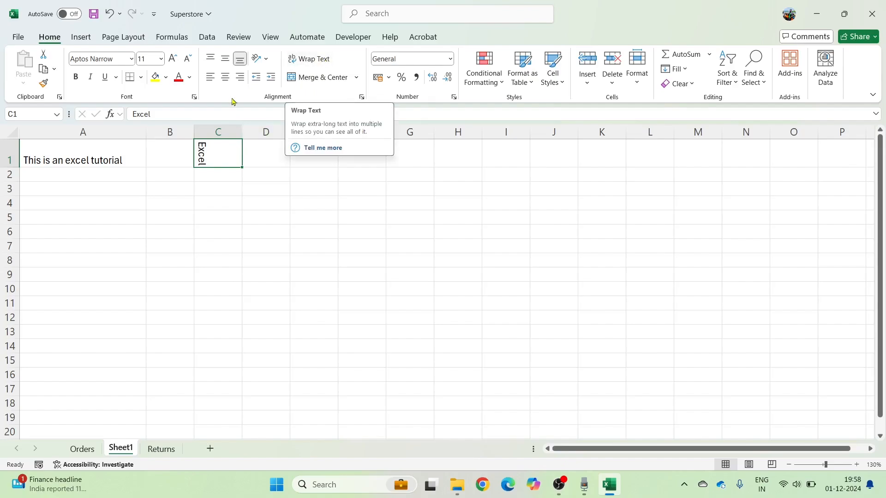
# Enter "This is an excel tutorial" in cell E3.
pyautogui.click(301, 189)
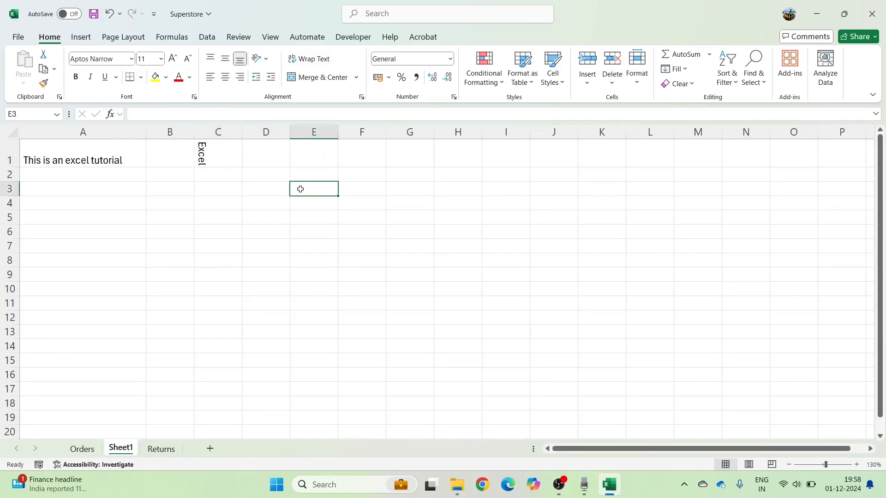
pyautogui.write('Thi')
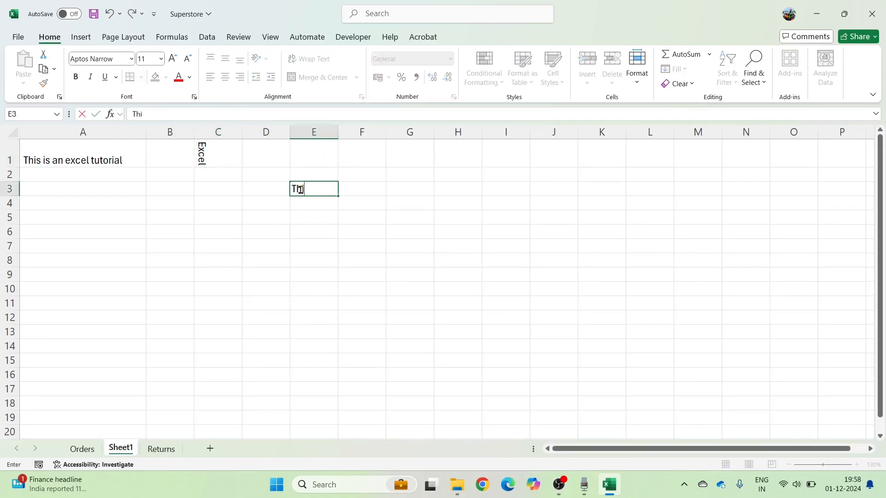
pyautogui.write('s I s is an excel ')
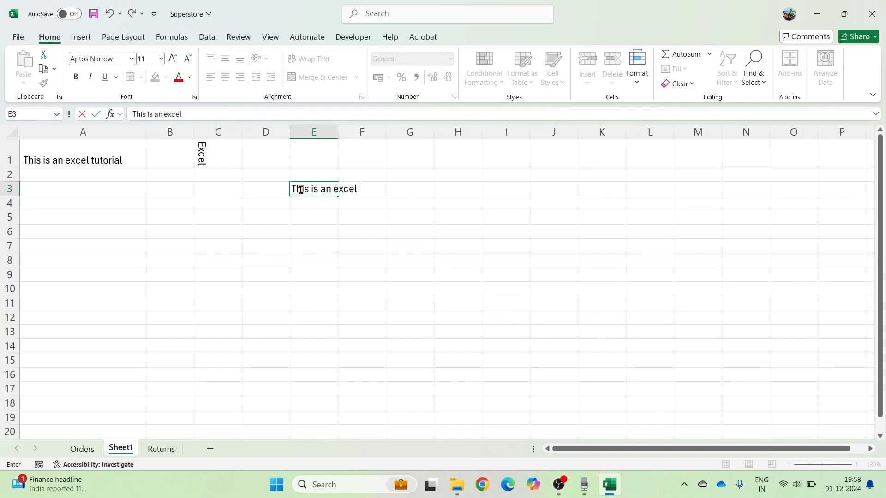
pyautogui.write('tutorial')
pyautogui.press('Return')
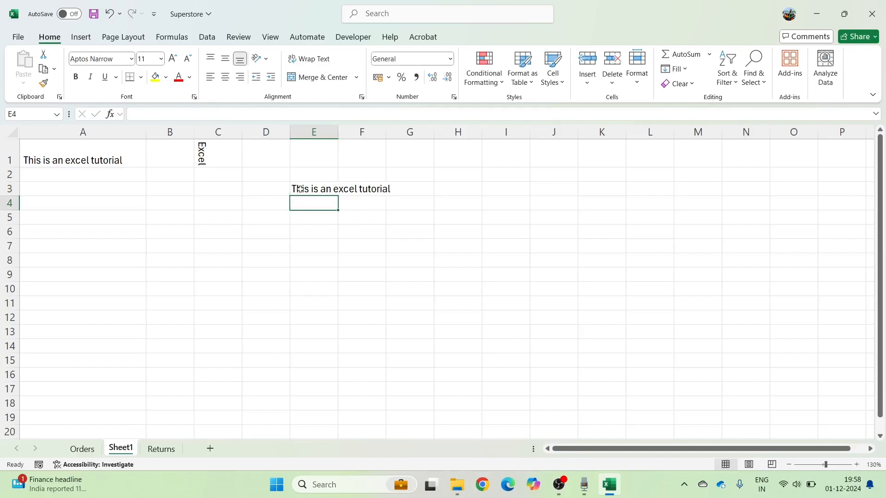
# Wrap the text in cell E3 and extend it to "This is an excel tutorial on formatting".
pyautogui.click(323, 187)
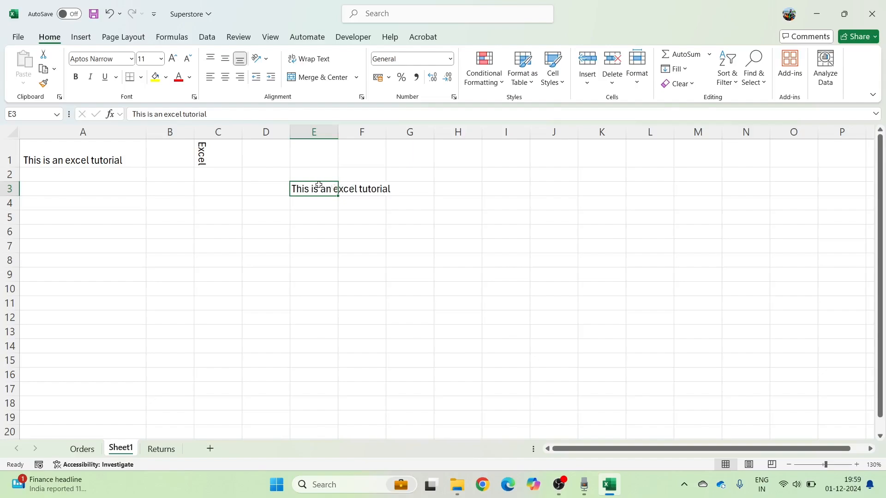
pyautogui.click(323, 62)
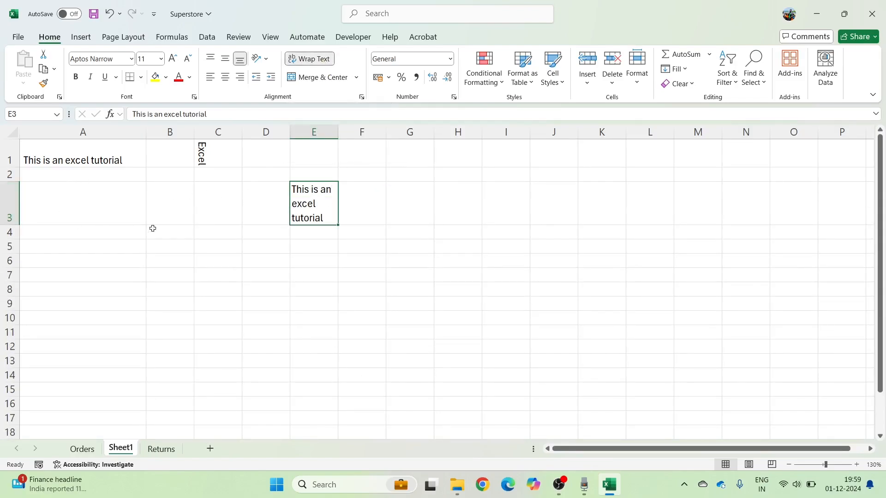
pyautogui.doubleClick(328, 216)
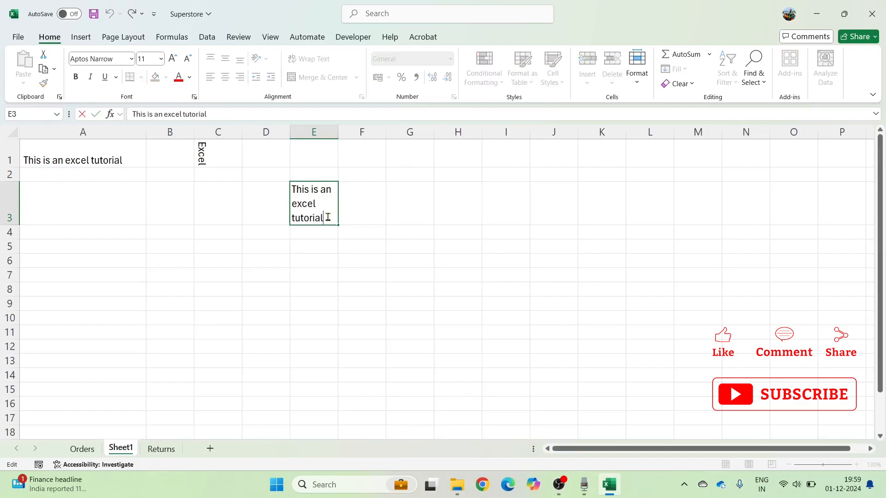
pyautogui.write('on fo')
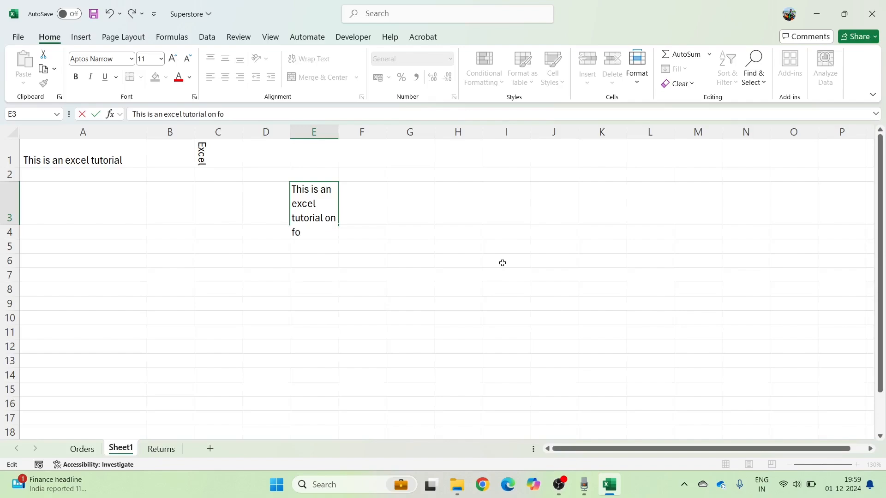
pyautogui.write('rmatting')
pyautogui.press('Return')
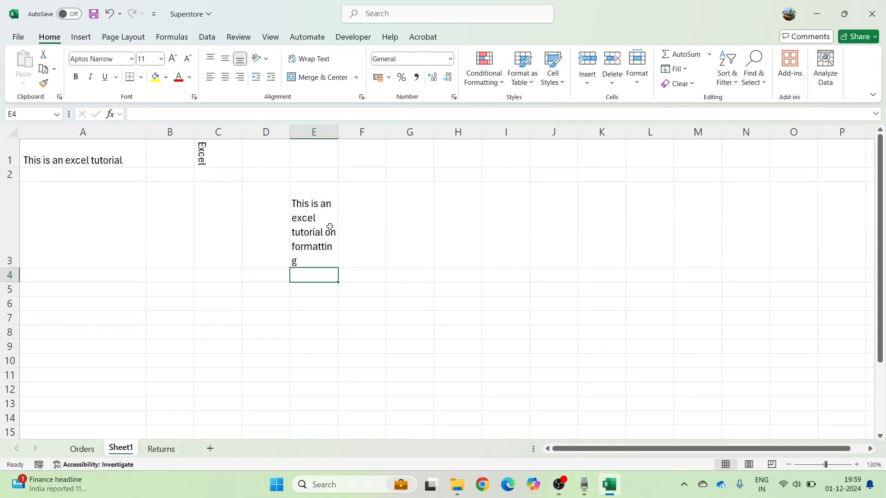
# Turn off text wrapping for cell E3.
pyautogui.click(327, 205)
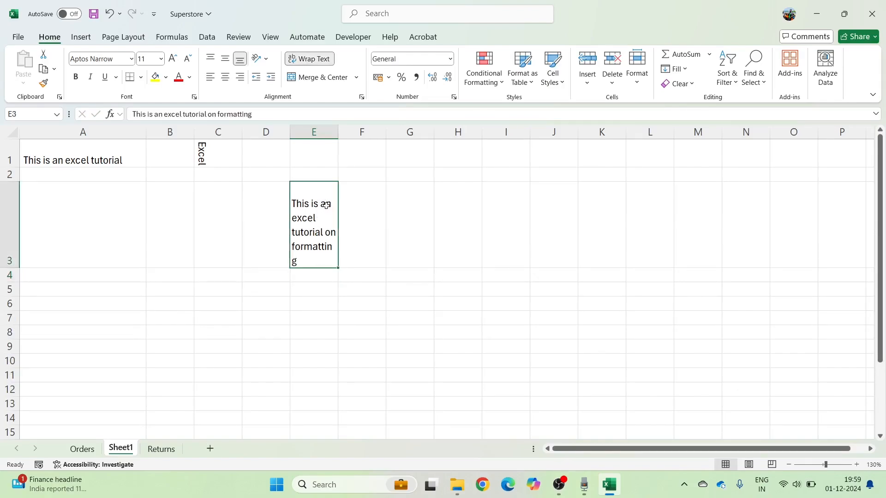
pyautogui.click(311, 60)
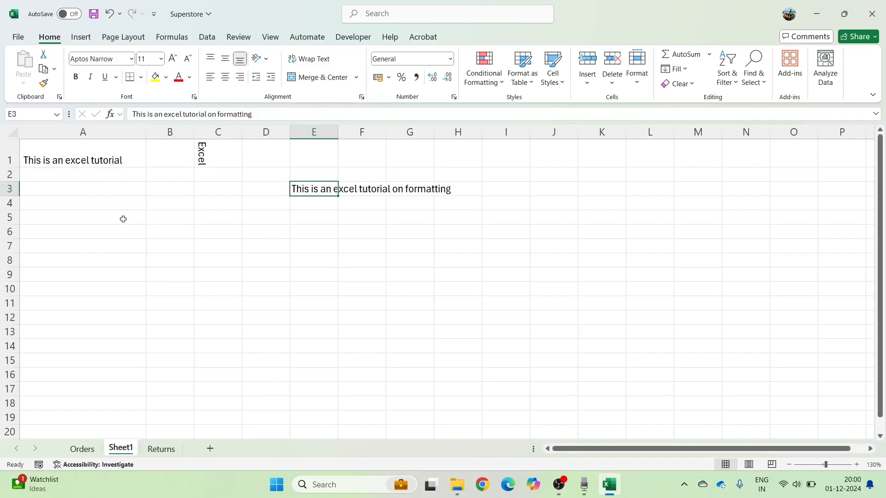
# Merge and center cells B5:D5 and enter the heading "Student Data" in the merged cell.
pyautogui.click(187, 219)
pyautogui.moveTo(187, 219); pyautogui.dragTo(258, 221)
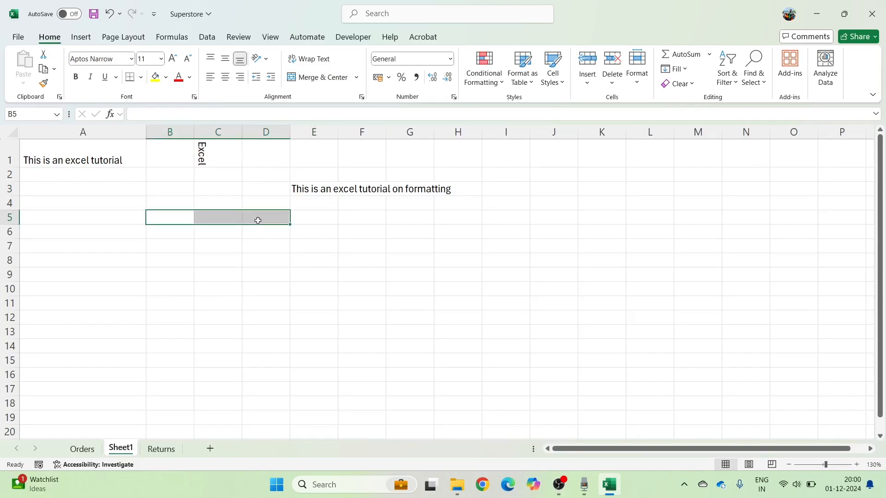
pyautogui.moveTo(178, 218); pyautogui.dragTo(263, 218)
pyautogui.click(313, 79)
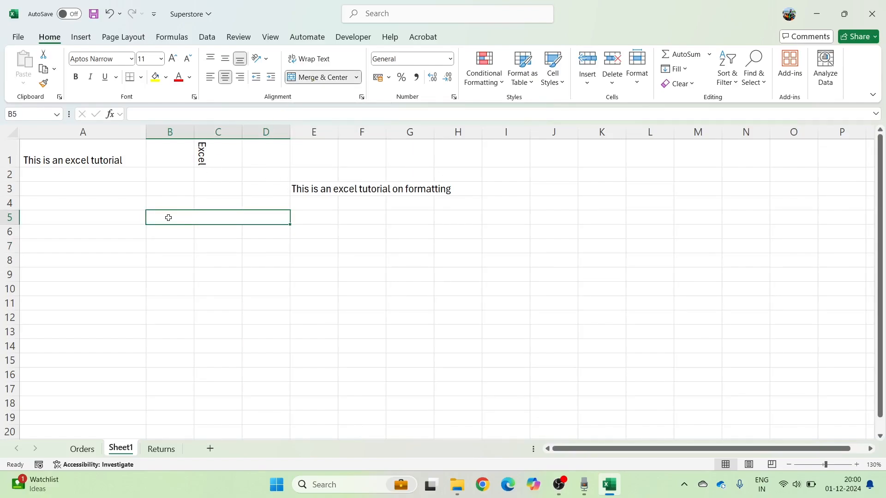
pyautogui.press('Down')
pyautogui.press('Up')
pyautogui.write('Student Da')
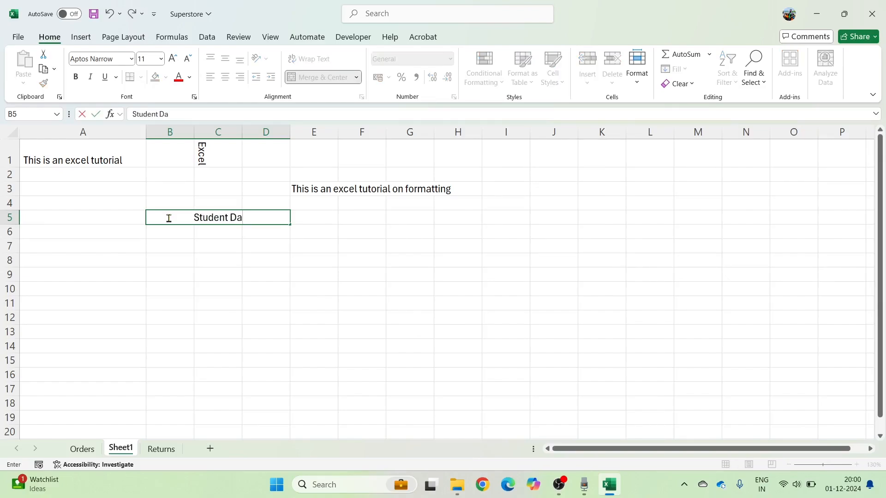
pyautogui.write('ta')
pyautogui.press('Return')
# Enter the column headers Name, Phone and Email in cells B6, C6 and D6.
pyautogui.write('Name')
pyautogui.press('Tab')
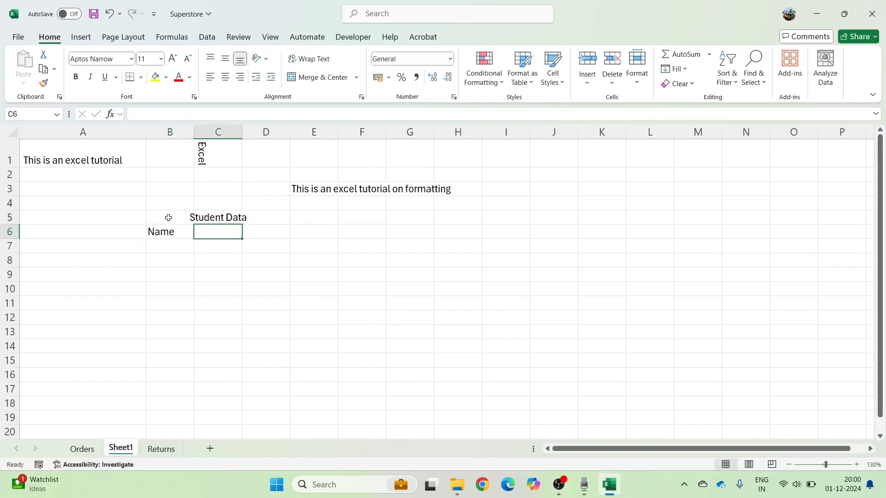
pyautogui.write('Phone')
pyautogui.press('Tab')
pyautogui.write('Em')
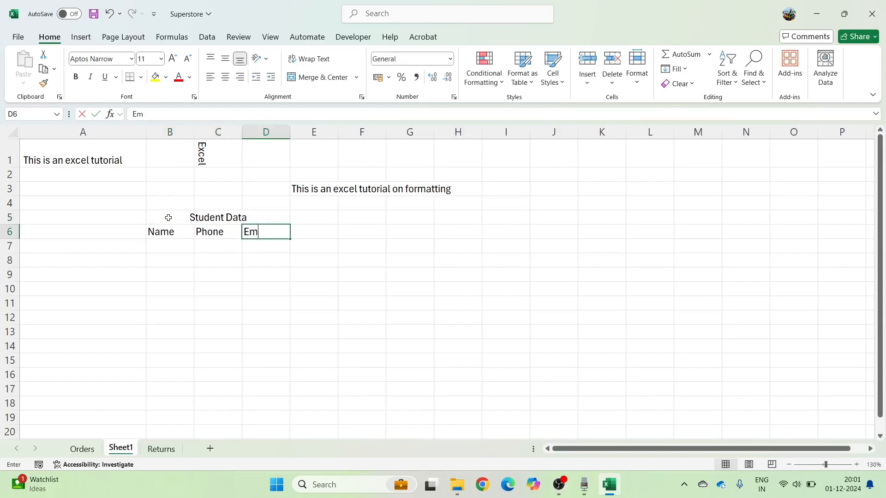
pyautogui.write('aail')
pyautogui.press('BackSpace')
pyautogui.press('BackSpace')
pyautogui.press('BackSpace')
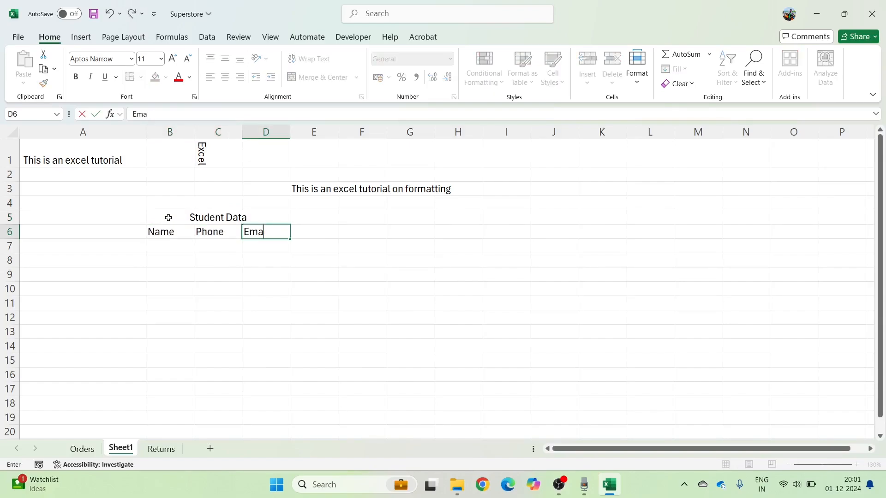
pyautogui.write('il')
pyautogui.press('Return')
# Unmerge the "Student Data" heading across B5:D5.
pyautogui.click(186, 216)
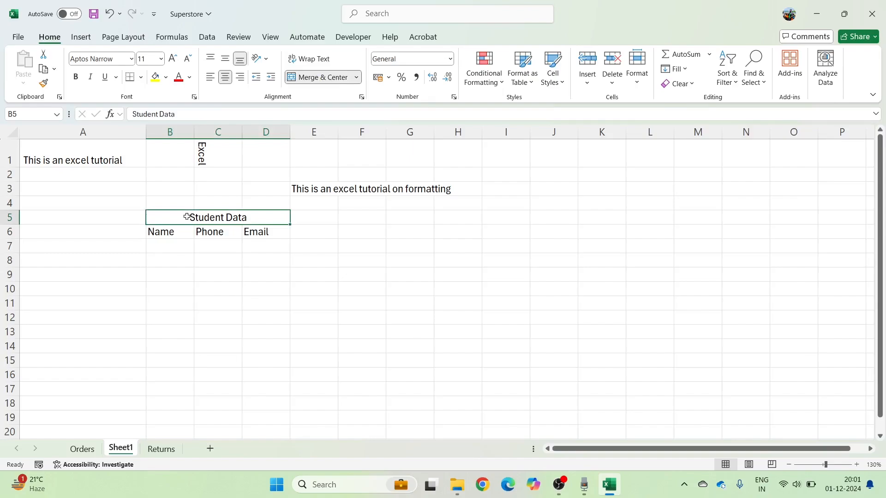
pyautogui.click(292, 78)
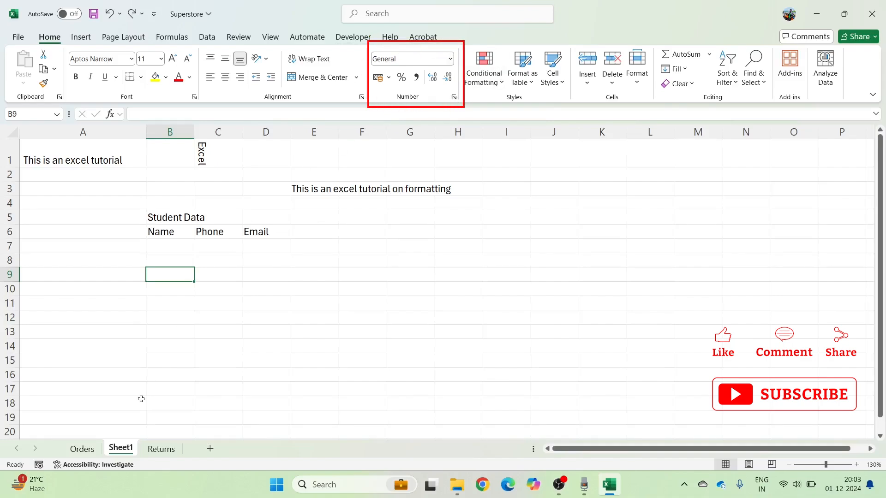
# Copy the Sub-Category and Sales cells N1:O7 from the Orders sheet to F5 on Sheet1, and autofit column F.
pyautogui.click(82, 449)
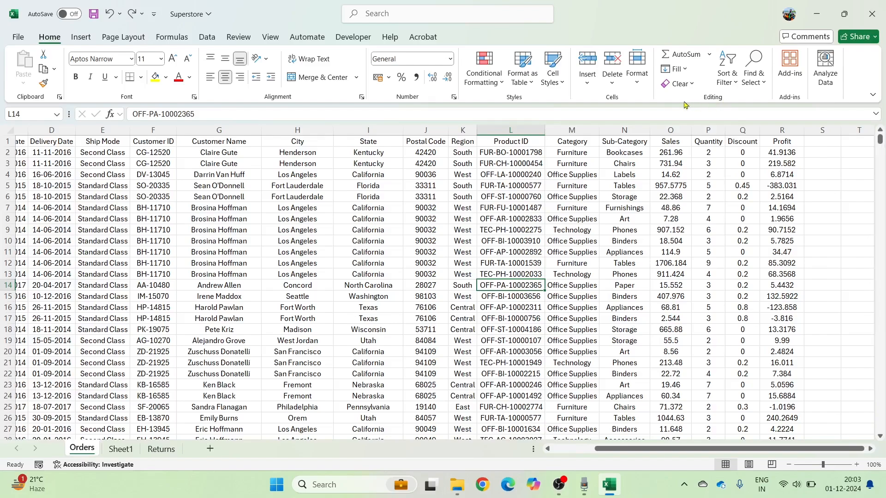
pyautogui.moveTo(662, 141); pyautogui.dragTo(635, 203)
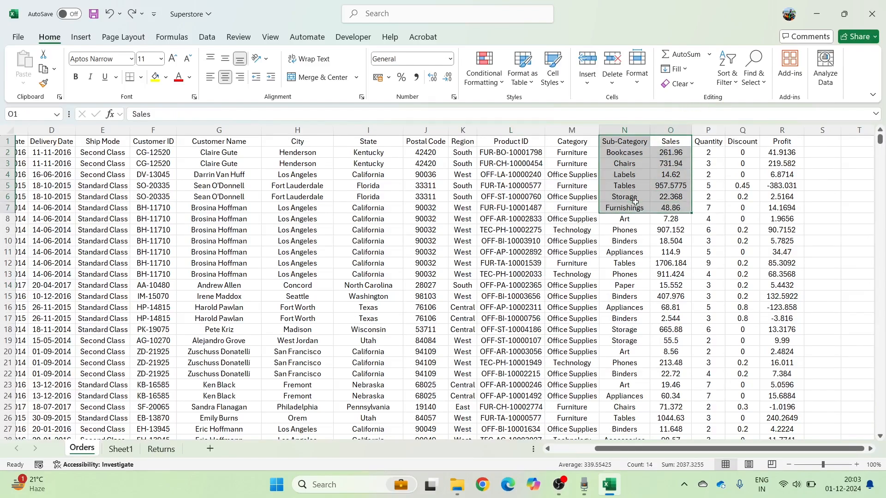
pyautogui.hotkey('ctrl', 'c')
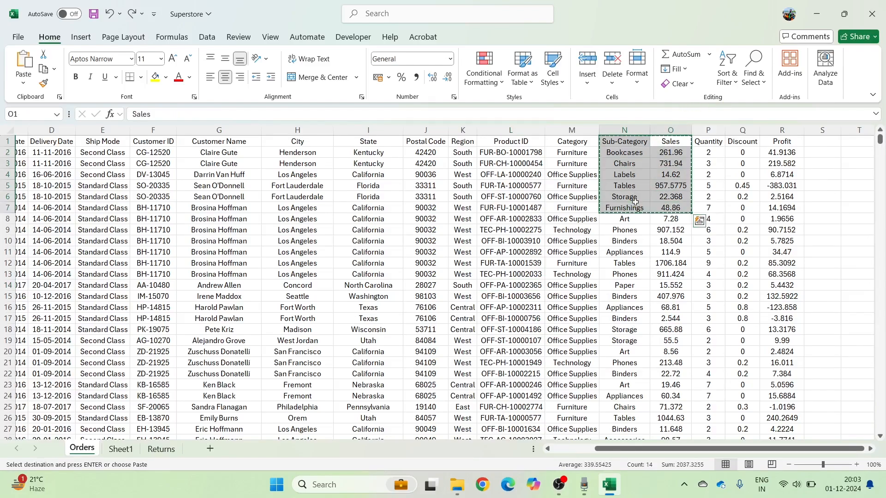
pyautogui.click(161, 449)
pyautogui.click(121, 449)
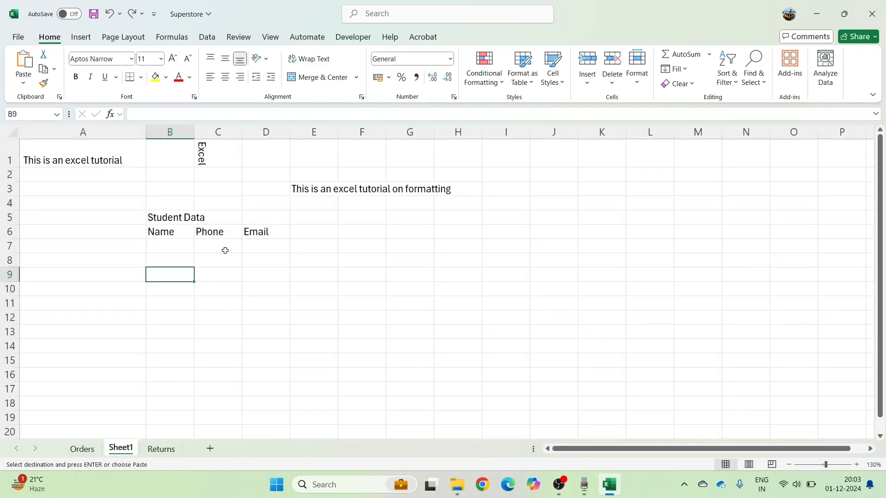
pyautogui.click(353, 217)
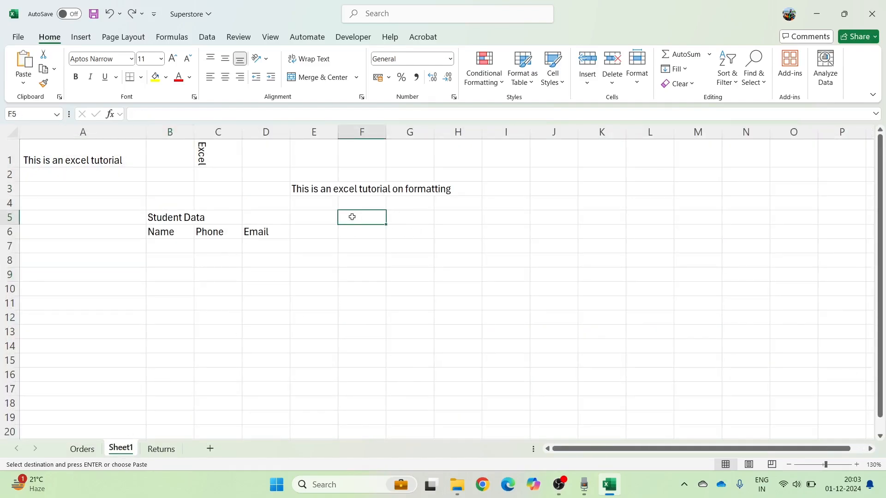
pyautogui.hotkey('ctrl', 'v')
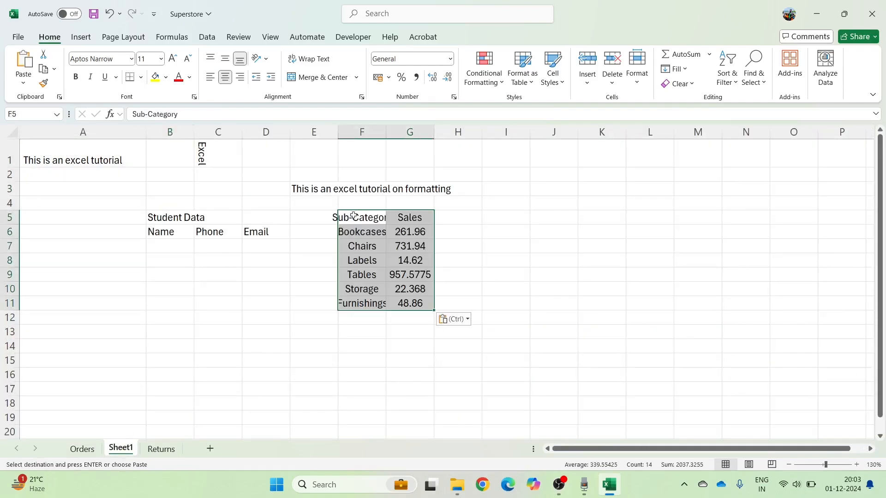
pyautogui.doubleClick(386, 132)
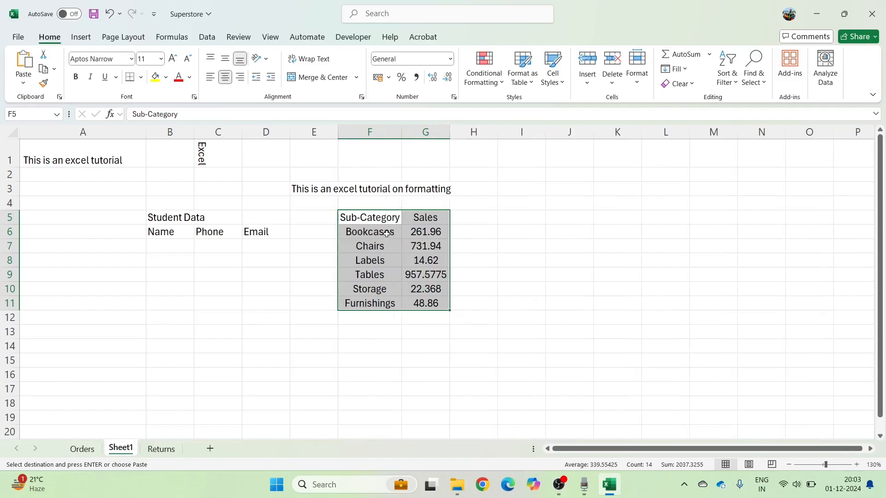
# Try decreasing and increasing the decimals of the Bookcases sales value in G6, and settle on no decimal places.
pyautogui.click(418, 233)
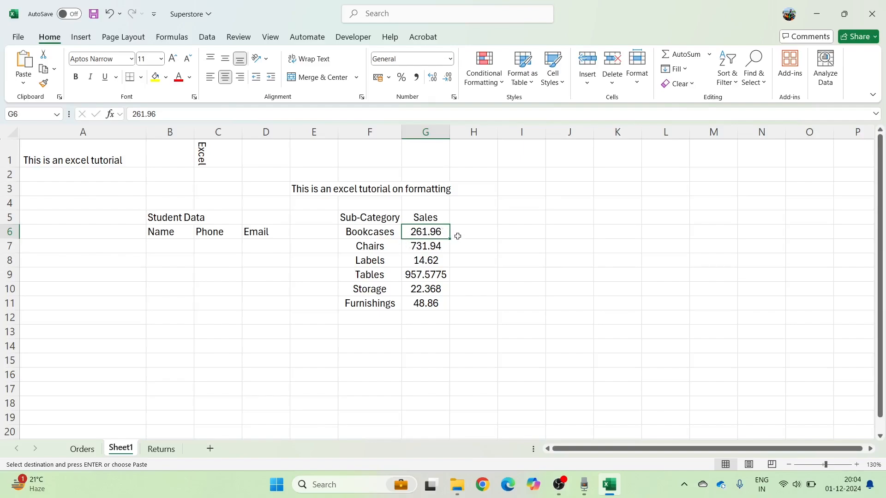
pyautogui.click(450, 82)
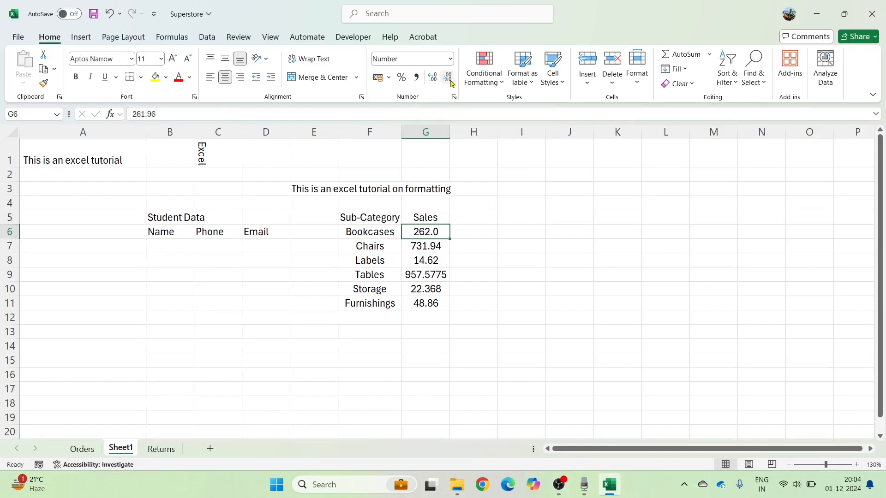
pyautogui.click(432, 77)
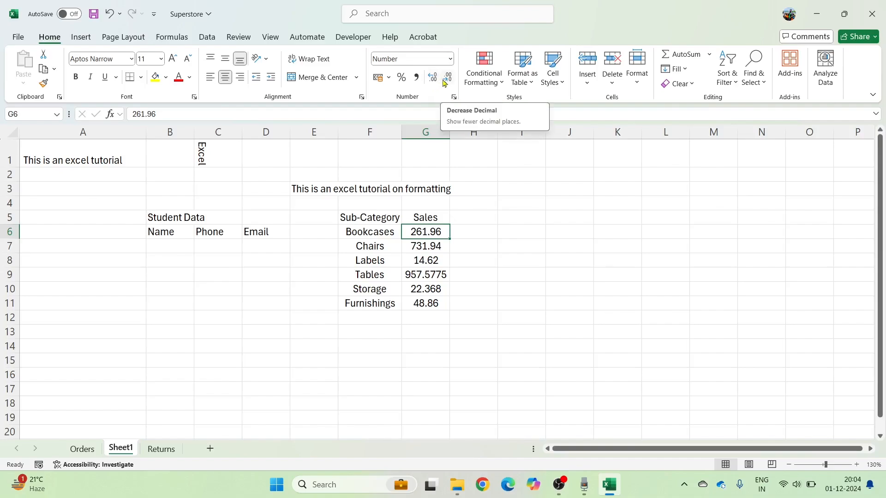
pyautogui.click(445, 82)
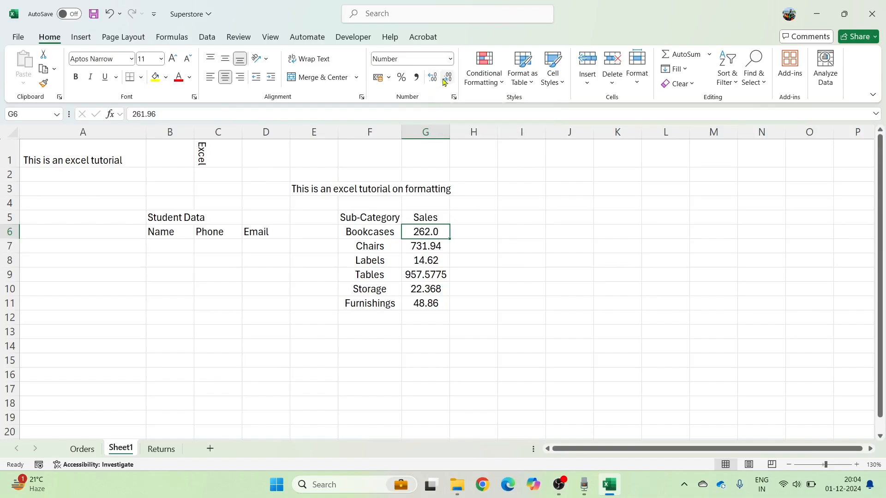
pyautogui.click(446, 81)
# Increase the Chairs sales value in G7 to six decimal places.
pyautogui.press('Down')
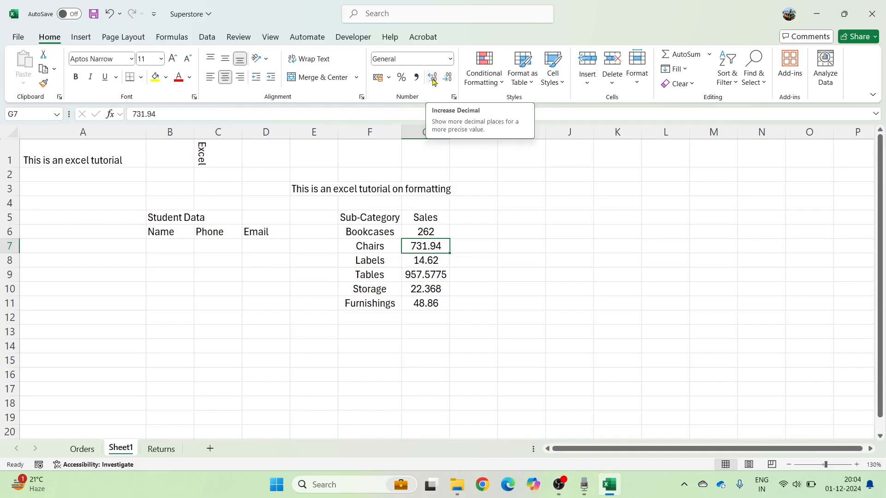
pyautogui.click(434, 82)
pyautogui.click(433, 82)
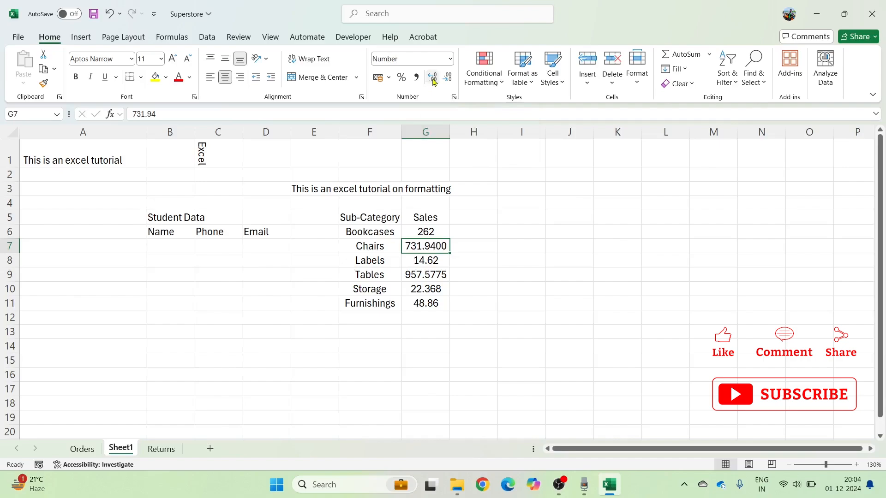
pyautogui.click(434, 82)
pyautogui.click(434, 82)
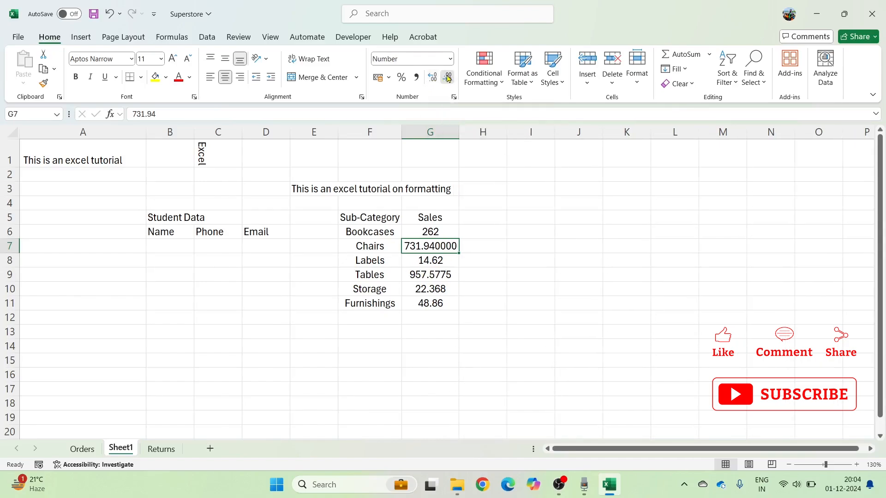
# Decrease the decimals of the Chairs sales value in G7 to no decimal places.
pyautogui.click(448, 79)
pyautogui.click(448, 79)
pyautogui.click(448, 78)
pyautogui.click(448, 79)
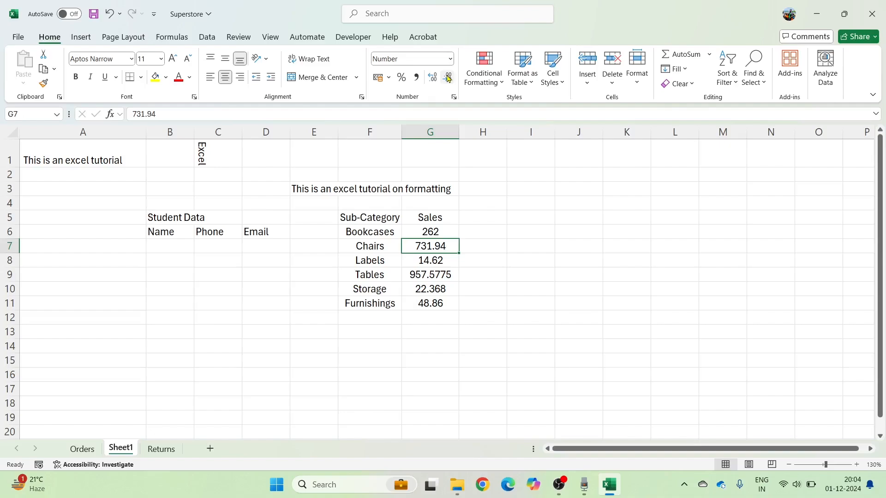
pyautogui.click(448, 78)
pyautogui.click(448, 79)
# Reduce the remaining sales values in G8:G11 to no decimal places.
pyautogui.press('Down')
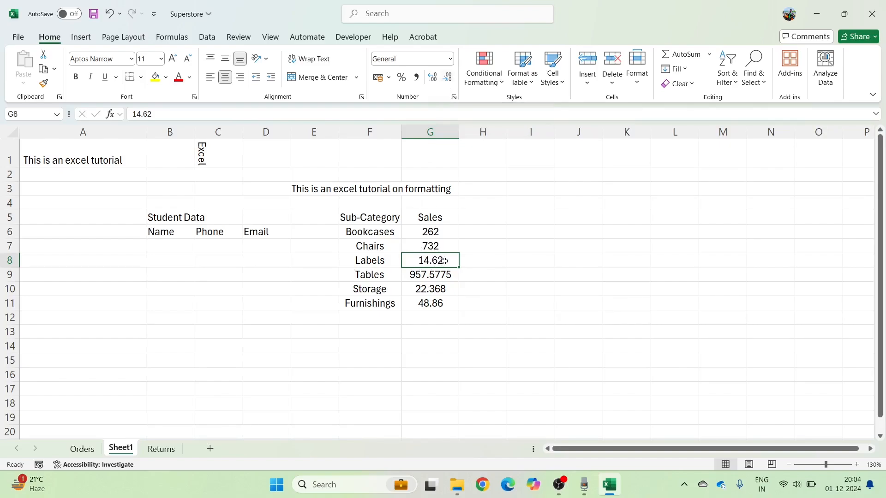
pyautogui.moveTo(445, 261); pyautogui.dragTo(441, 305)
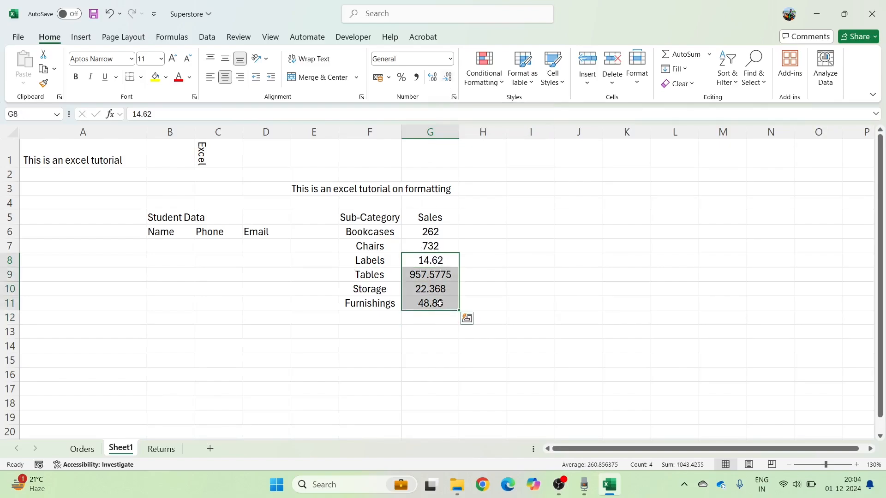
pyautogui.click(447, 78)
pyautogui.click(447, 79)
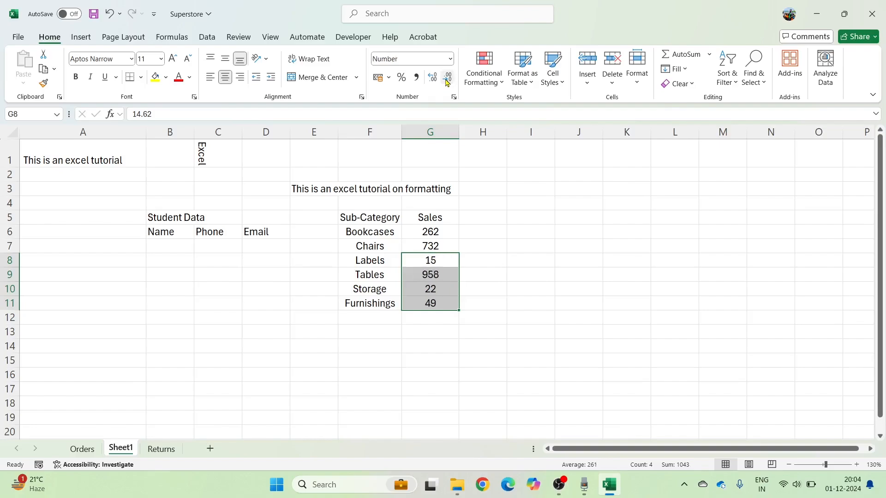
# Enter 500000000 in cell H6.
pyautogui.click(472, 229)
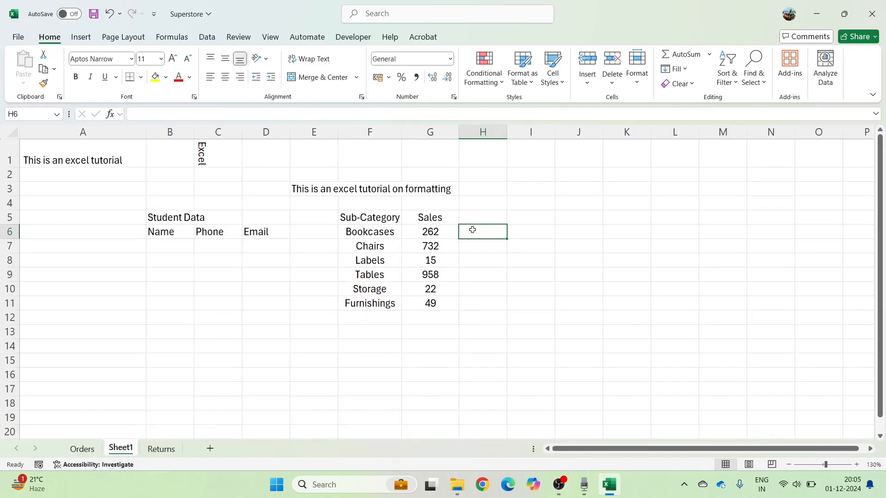
pyautogui.write('50000')
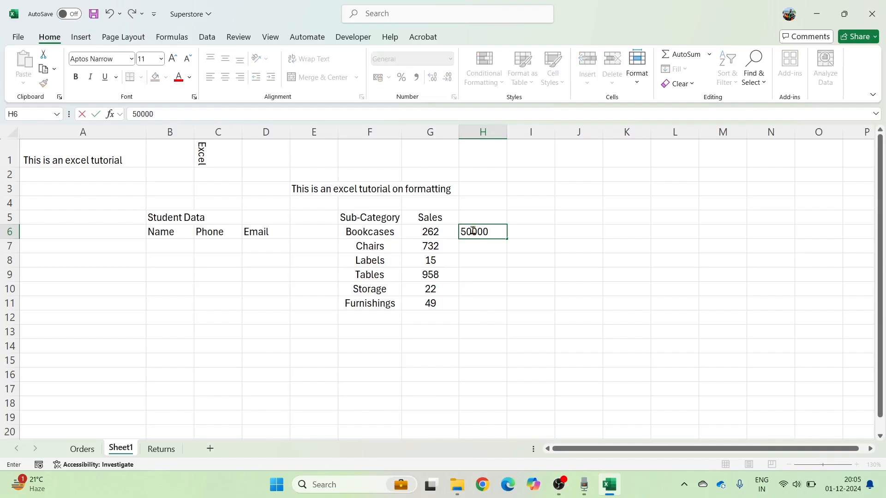
pyautogui.write('0000')
pyautogui.press('Return')
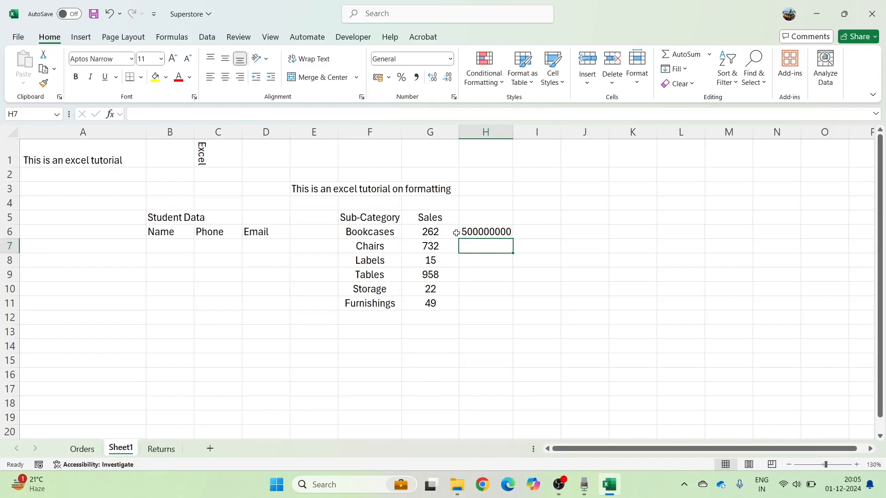
# Apply the comma style to the number in H6 and reduce it to no decimal places.
pyautogui.click(471, 233)
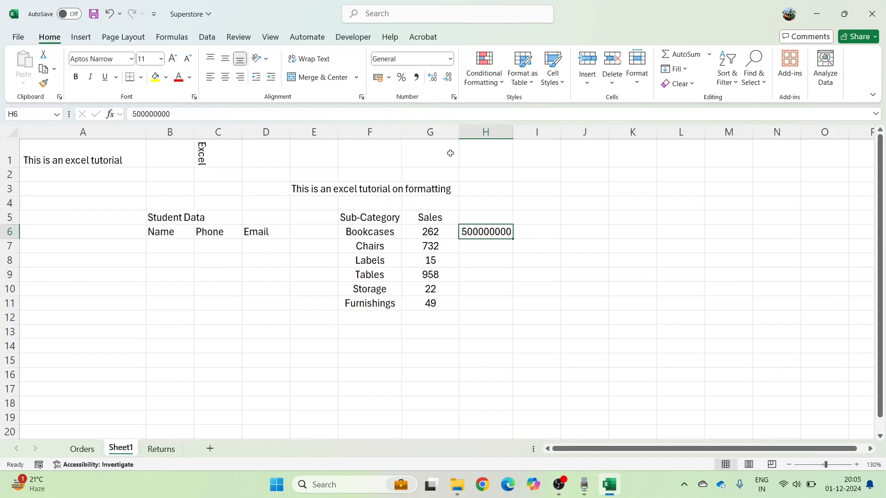
pyautogui.click(417, 79)
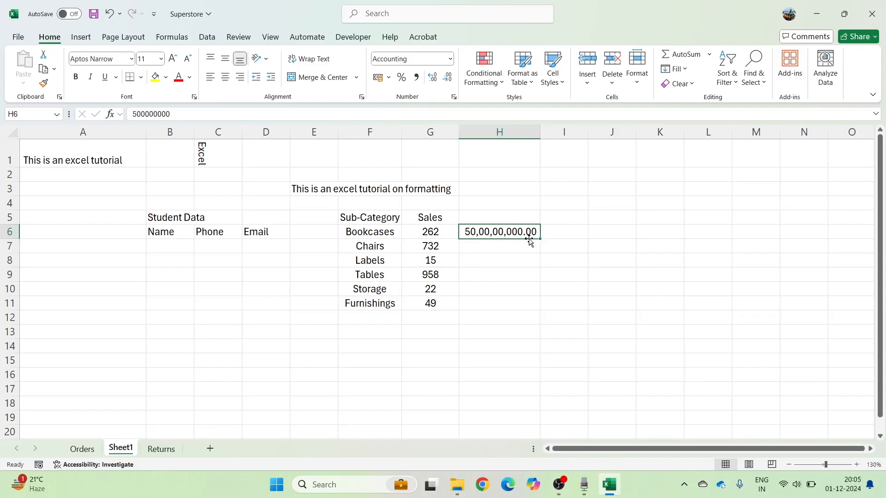
pyautogui.click(446, 79)
pyautogui.click(446, 79)
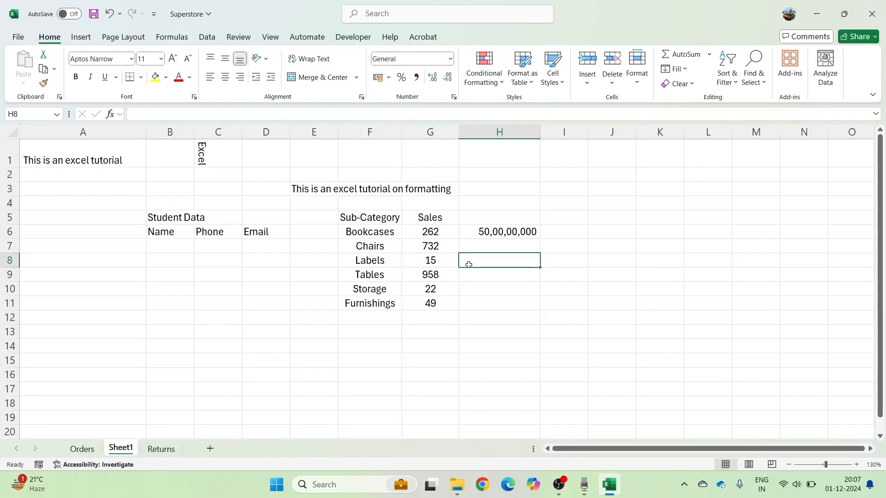
# Enter 3% in cells H8 and H9.
pyautogui.write('3')
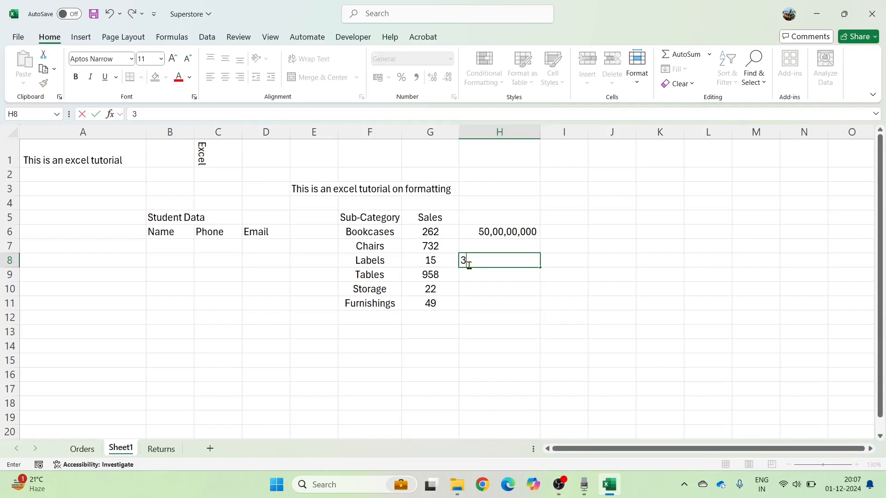
pyautogui.write('%')
pyautogui.press('Return')
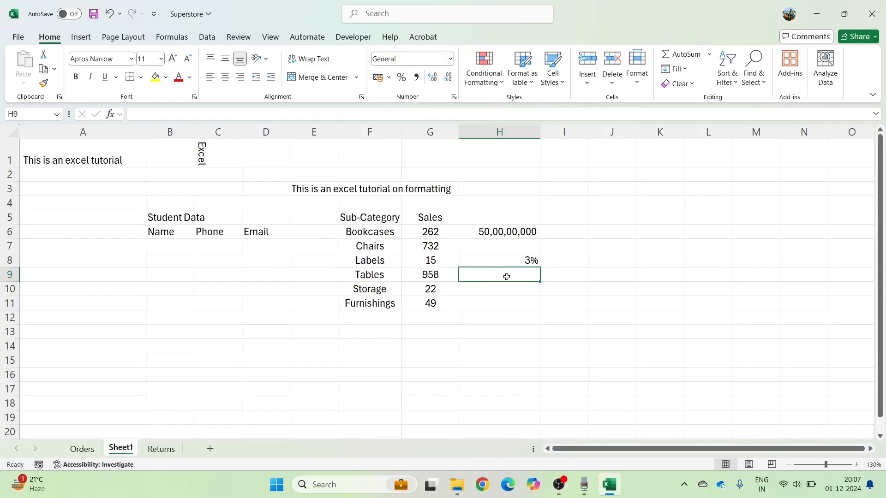
pyautogui.write('3')
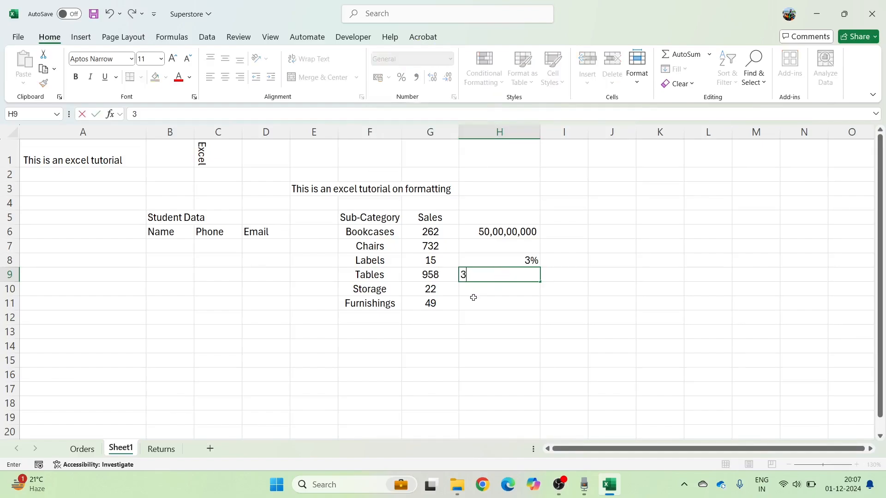
pyautogui.write('%')
pyautogui.press('Return')
pyautogui.press('Up')
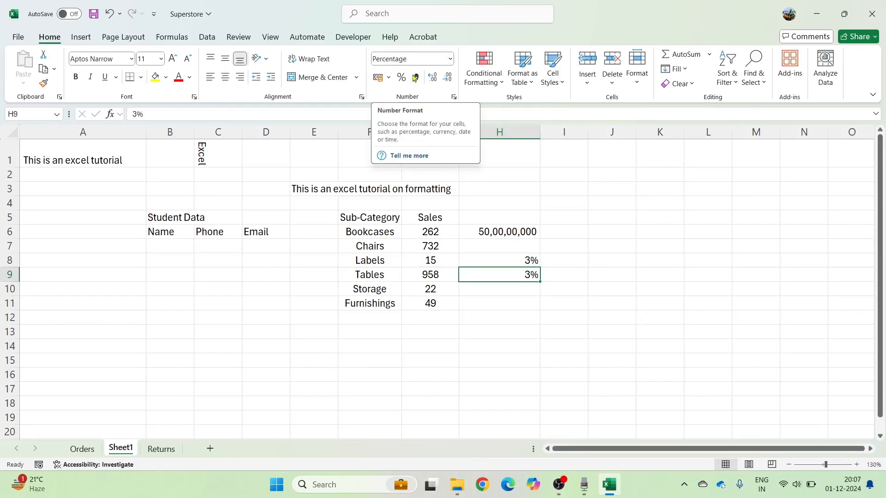
# Enter 3 in cell H10 and apply the percent style to it.
pyautogui.press('Down')
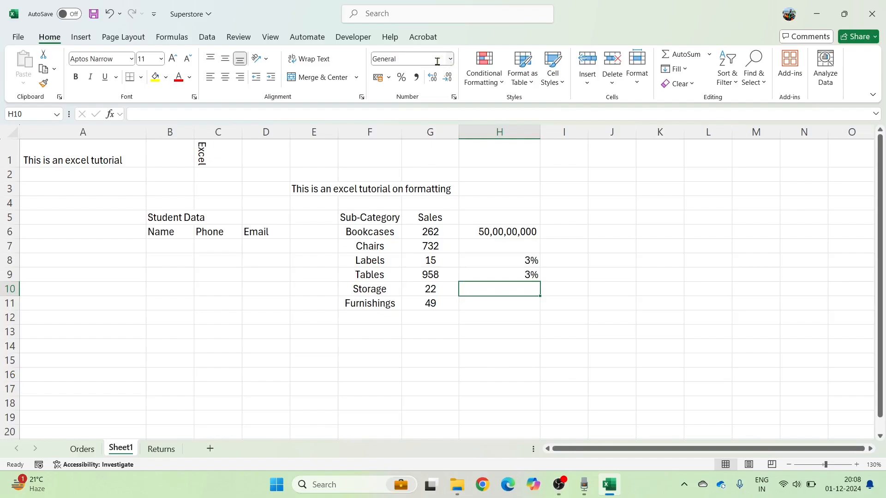
pyautogui.click(450, 63)
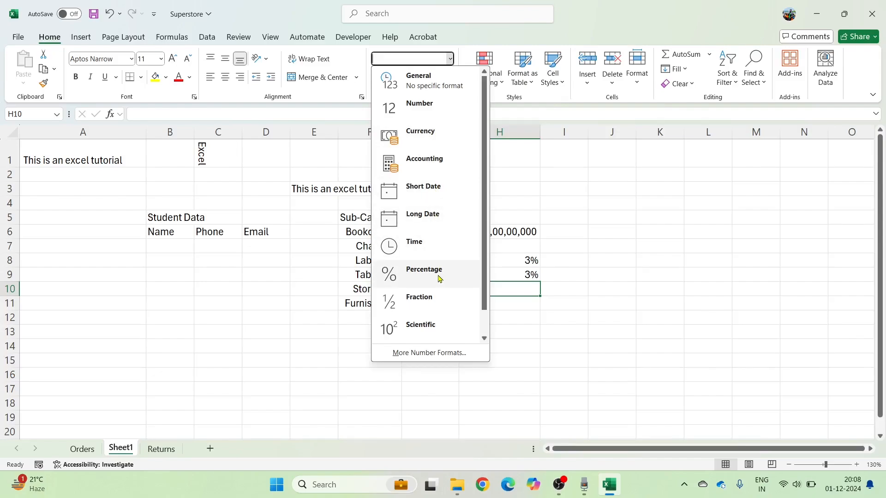
pyautogui.press('Escape')
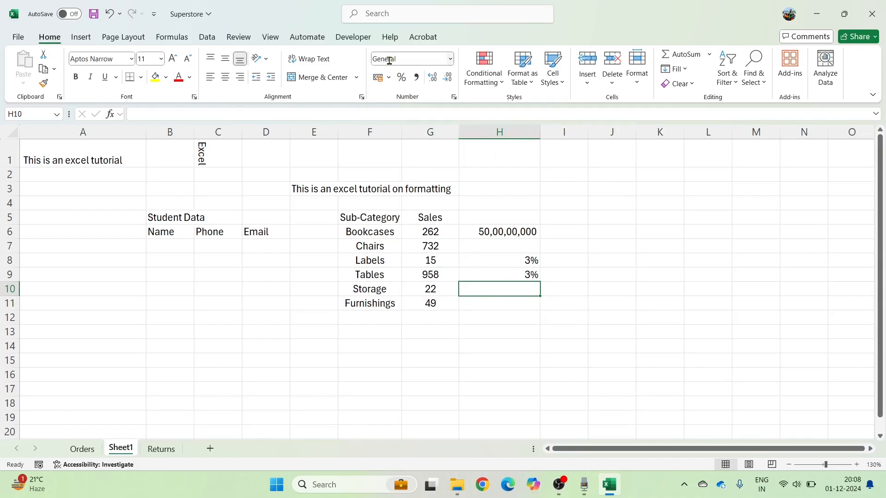
pyautogui.write('3')
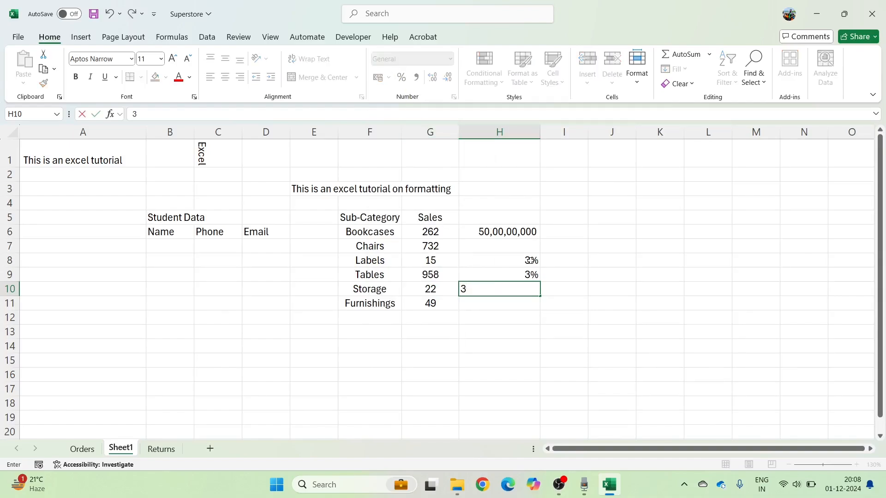
pyautogui.press('Return')
pyautogui.press('Up')
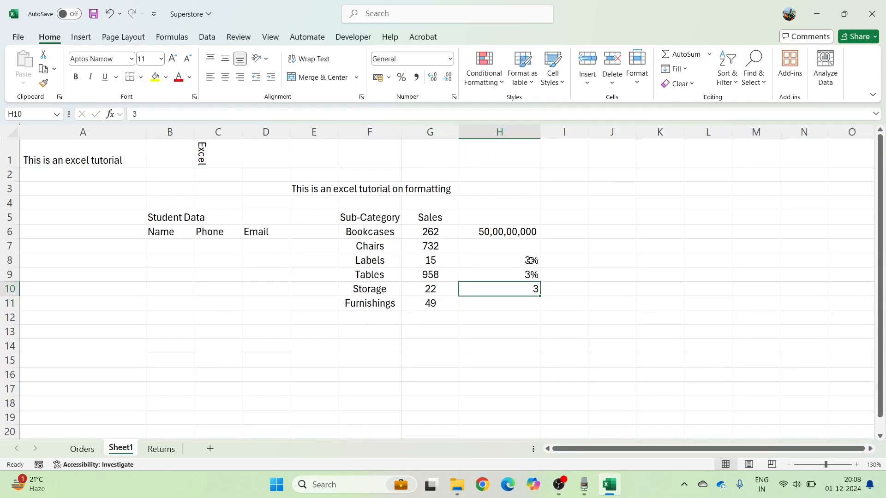
pyautogui.click(403, 80)
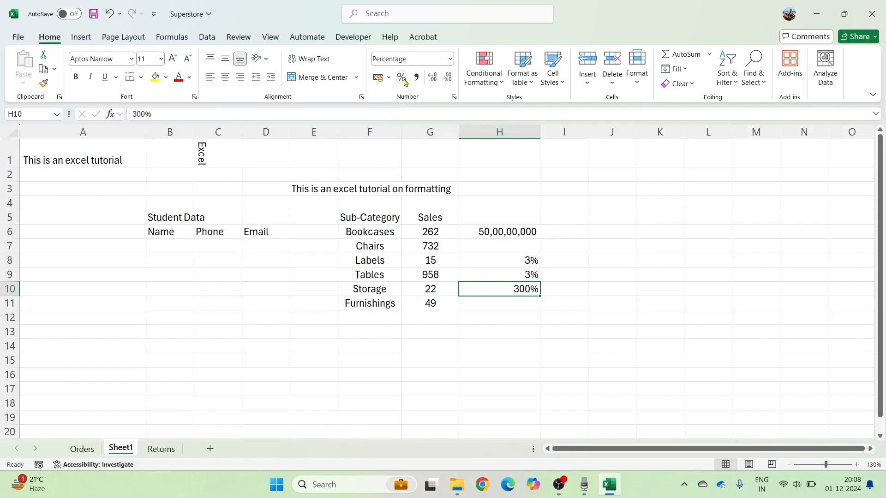
# Enter 0.1 in cell J6 and apply the percent style to it.
pyautogui.click(478, 303)
pyautogui.click(603, 230)
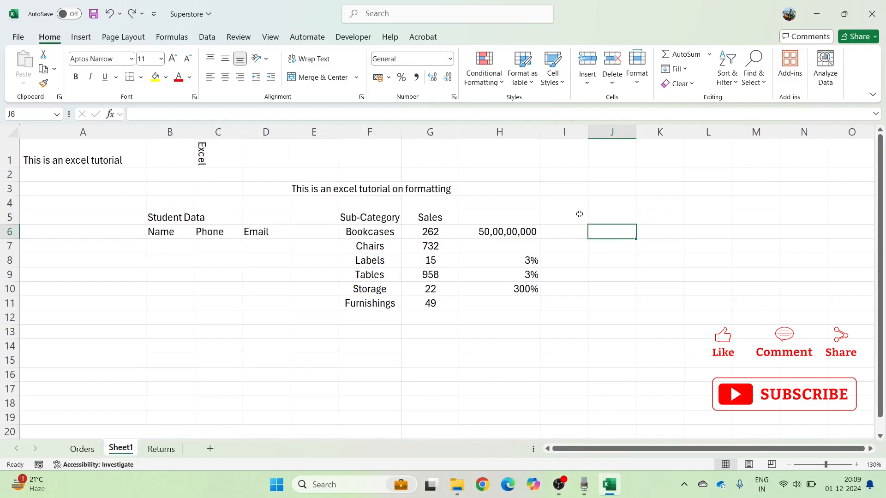
pyautogui.write('0.1')
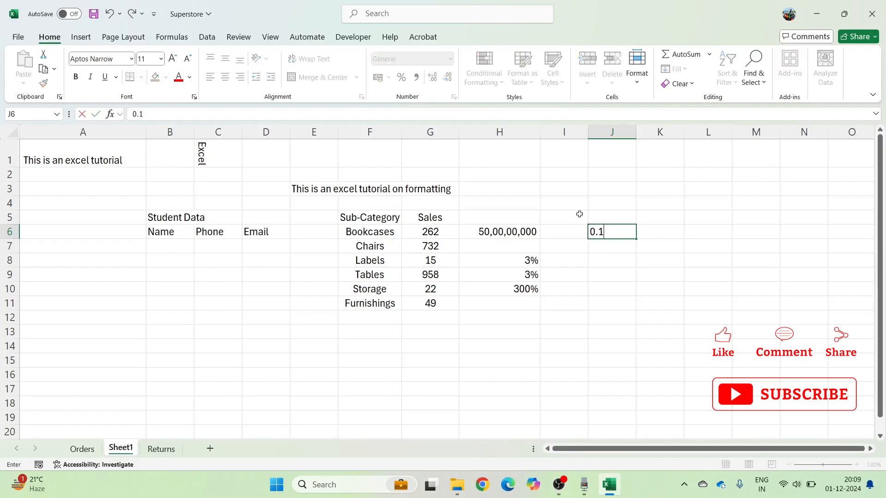
pyautogui.press('Return')
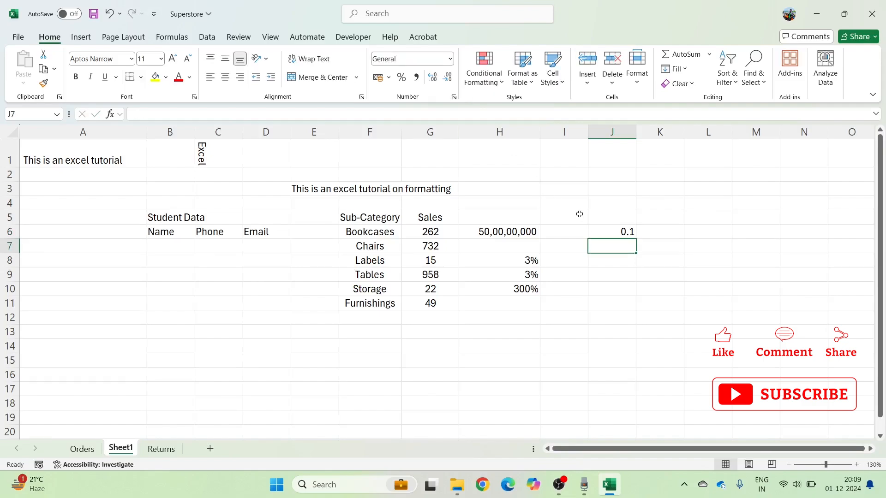
pyautogui.press('Up')
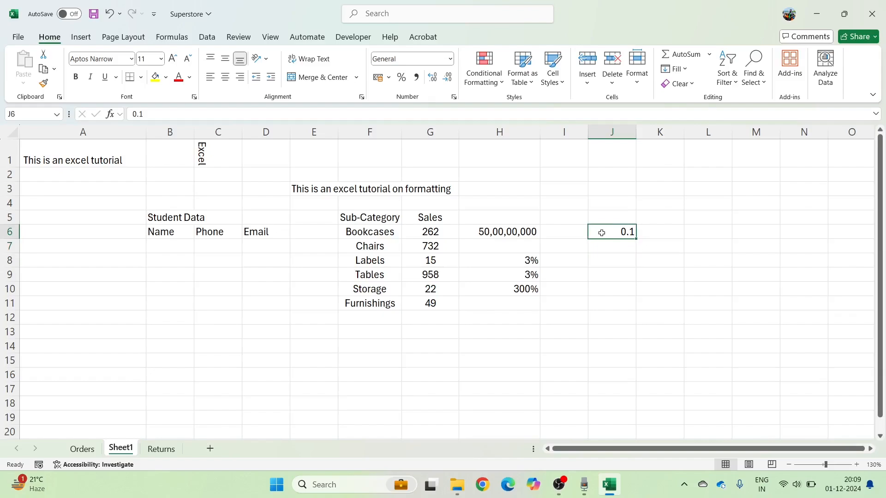
pyautogui.click(402, 80)
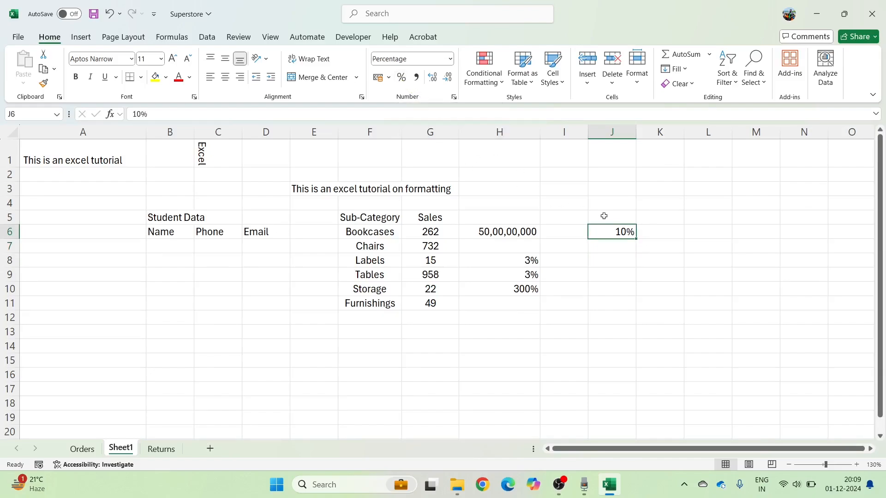
# Enter 0.01 in cell J7 and apply the percent style to it.
pyautogui.click(614, 249)
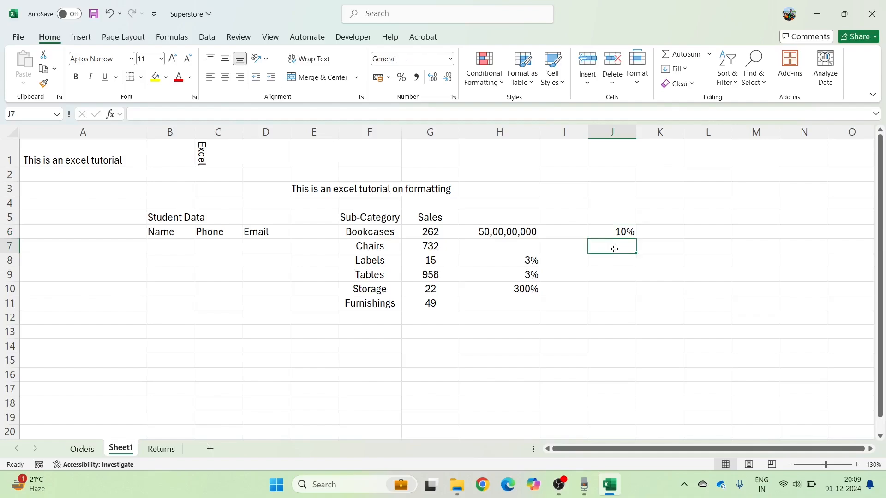
pyautogui.write('0.01')
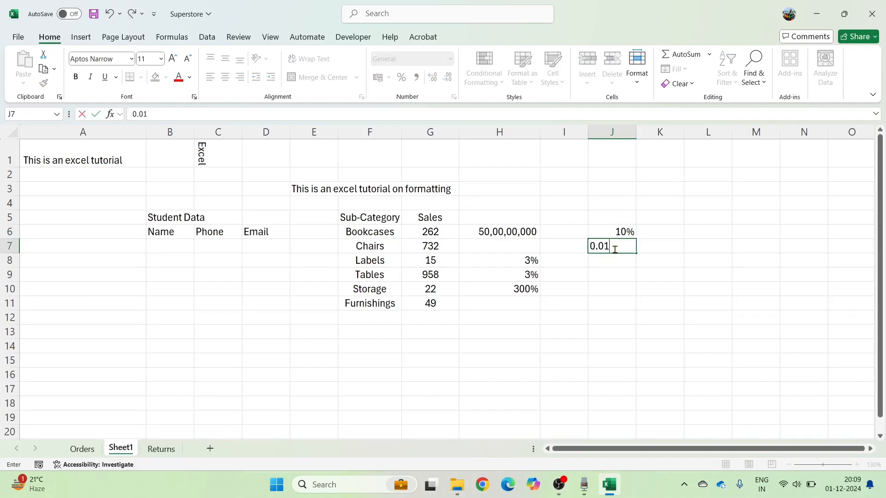
pyautogui.press('Return')
pyautogui.click(615, 249)
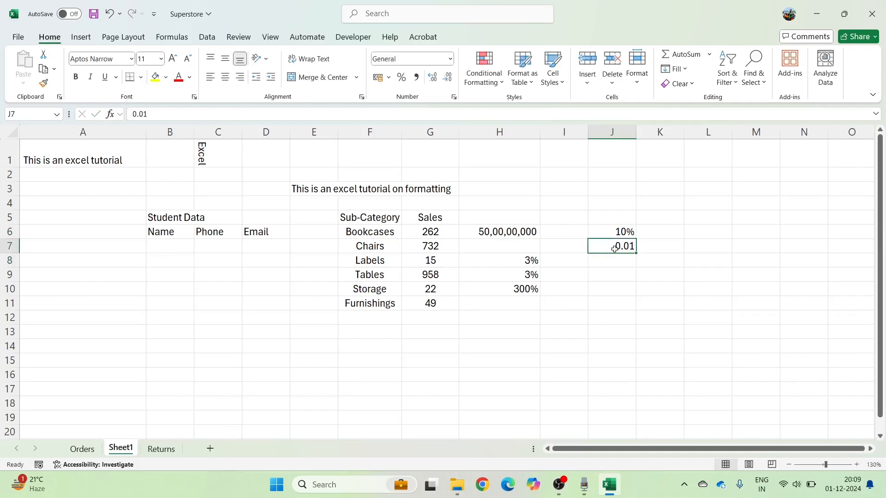
pyautogui.click(402, 78)
# Enter 1 in cell J3 and apply the percent style to it.
pyautogui.press('Up')
pyautogui.press('Up')
pyautogui.press('Up')
pyautogui.press('Up')
pyautogui.write('1')
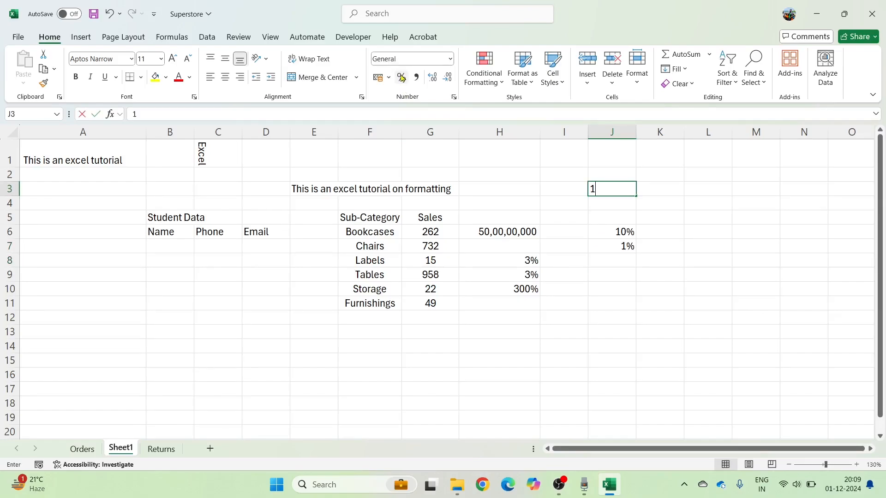
pyautogui.press('Return')
pyautogui.press('Up')
pyautogui.click(402, 78)
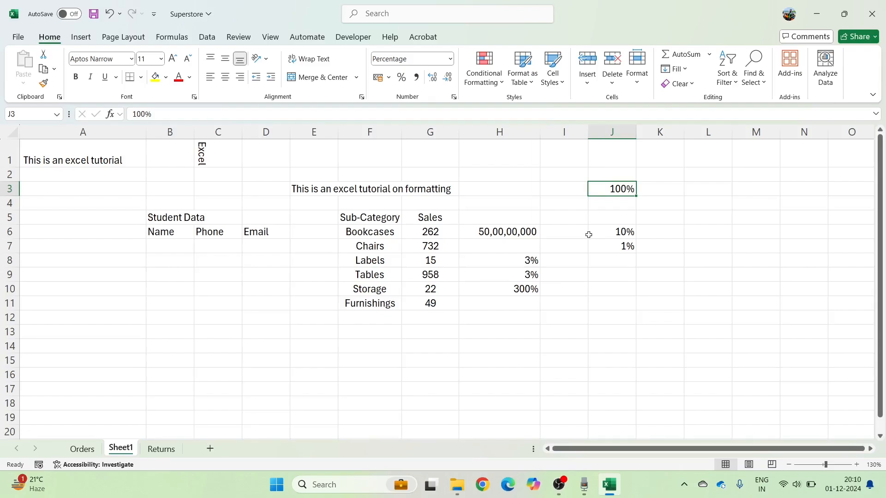
# Insert the current date in cell J9 and the current time in J10 as fixed values.
pyautogui.click(590, 275)
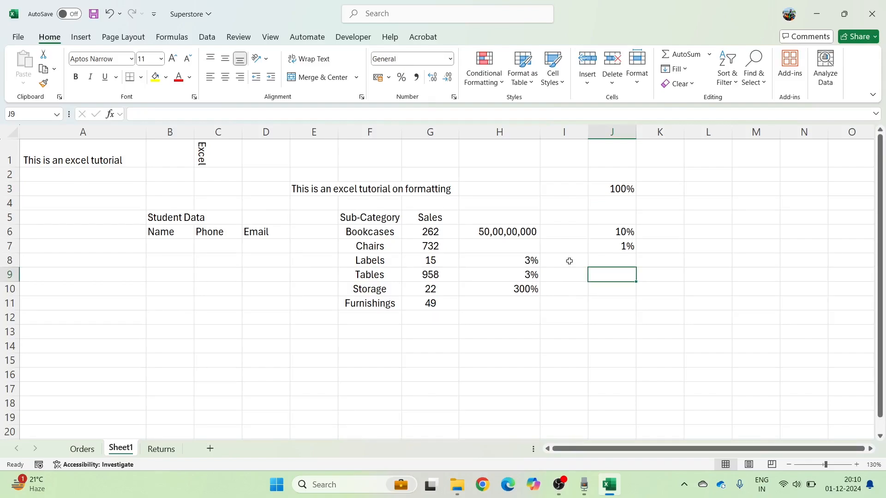
pyautogui.hotkey('ctrl', ';')
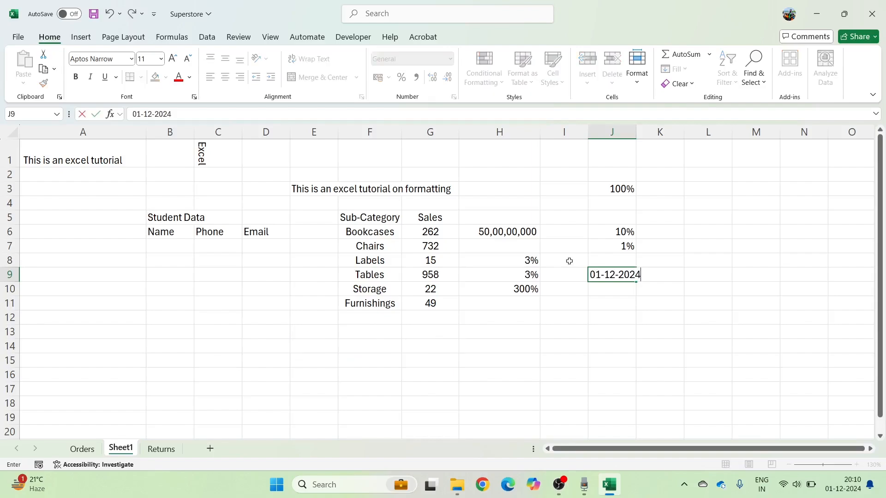
pyautogui.press('Return')
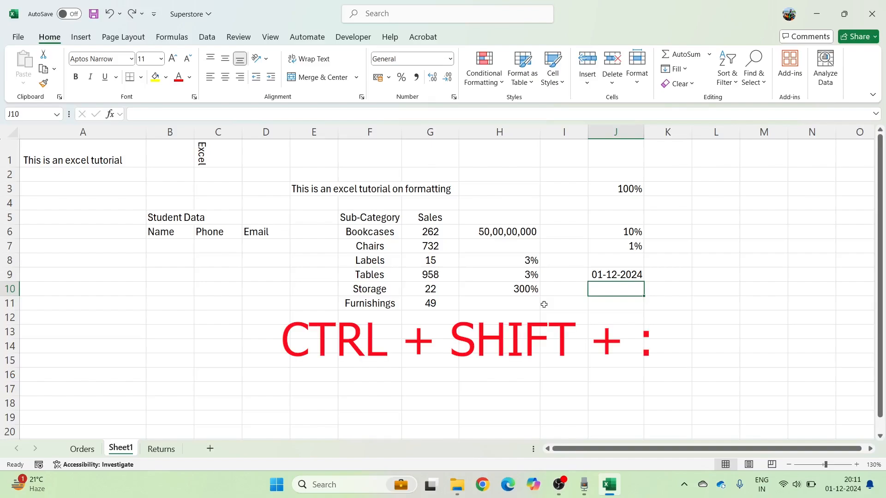
pyautogui.hotkey('ctrl', 'shift', ':')
pyautogui.press('Return')
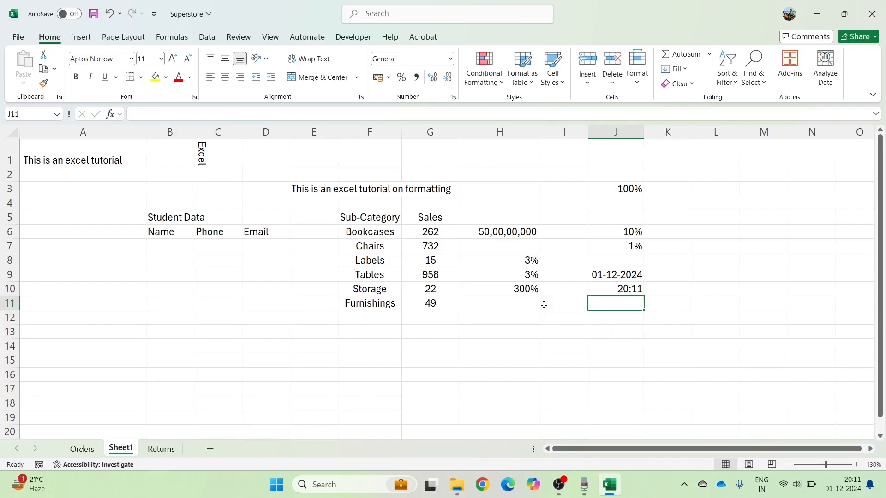
# Change the number format of the time in J10 to Time.
pyautogui.click(601, 287)
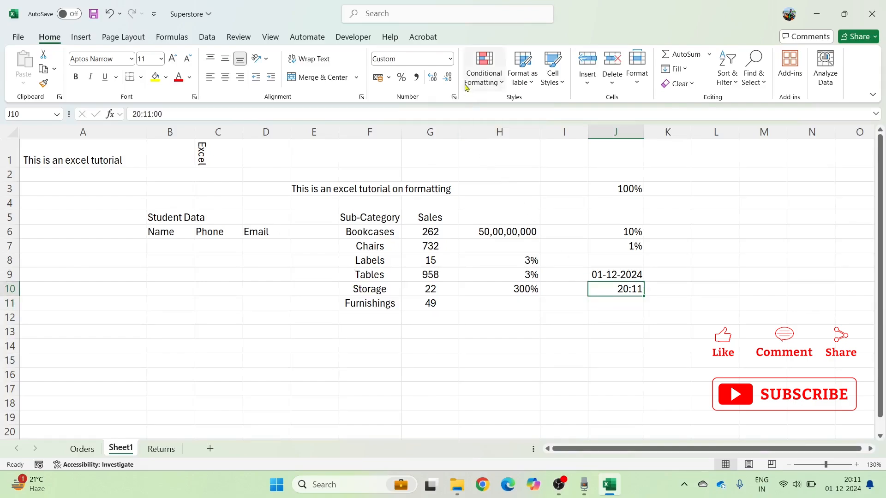
pyautogui.click(450, 59)
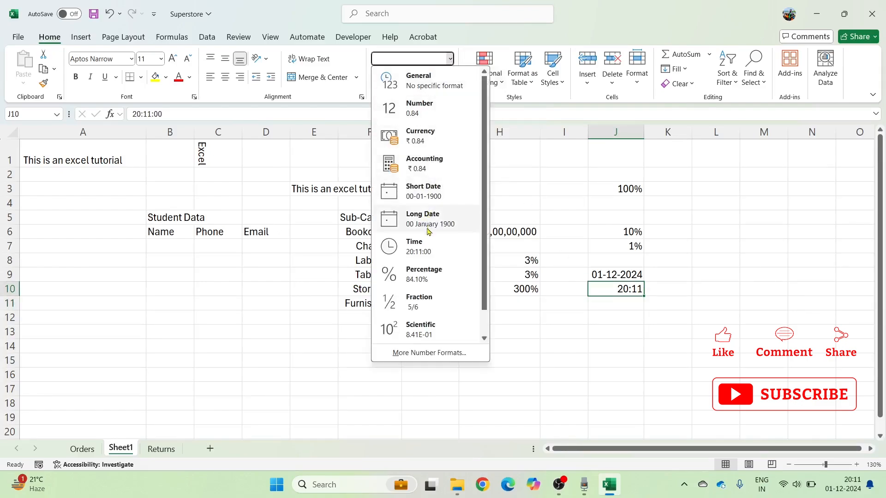
pyautogui.click(433, 242)
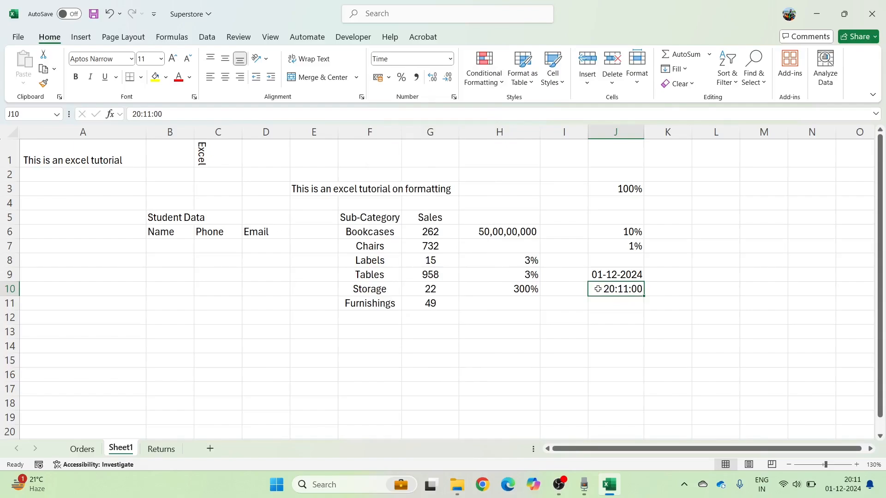
# Switch the date in J9 to the Long Date format and return it to Short Date.
pyautogui.click(625, 275)
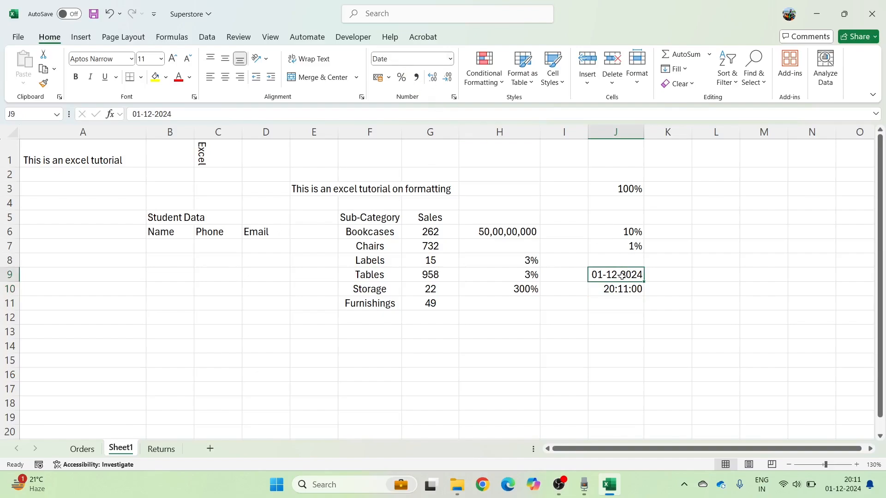
pyautogui.click(450, 59)
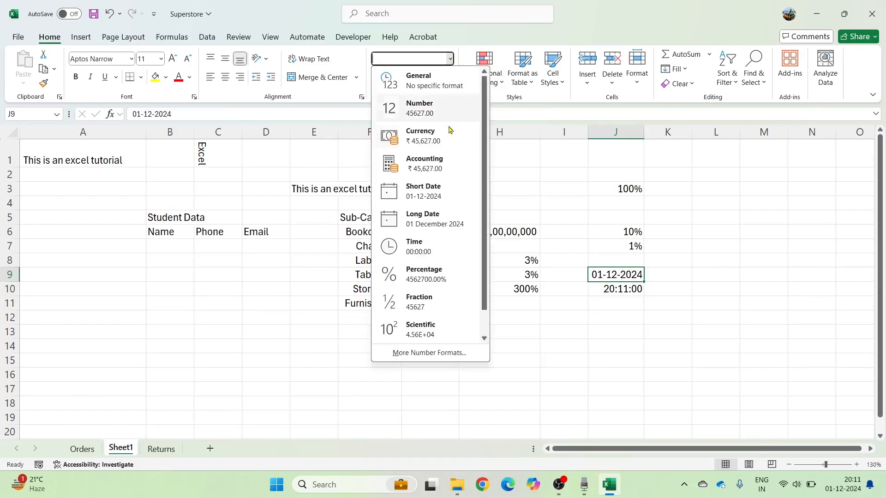
pyautogui.click(438, 220)
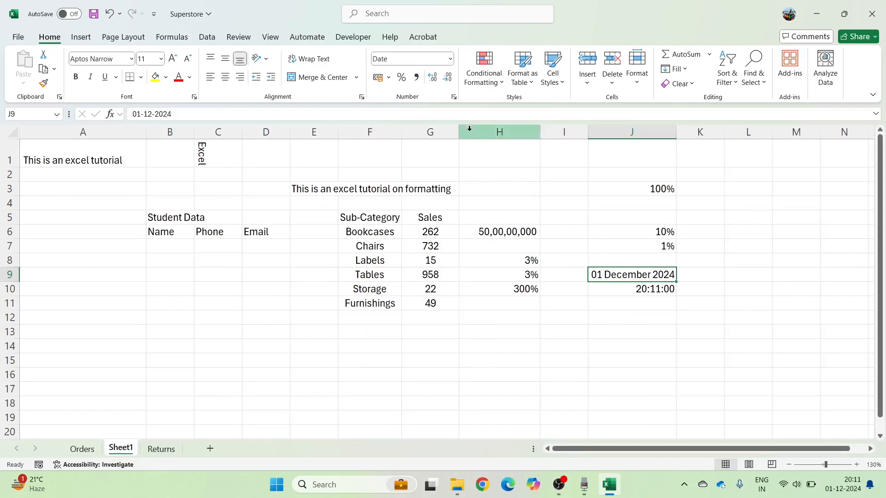
pyautogui.click(449, 58)
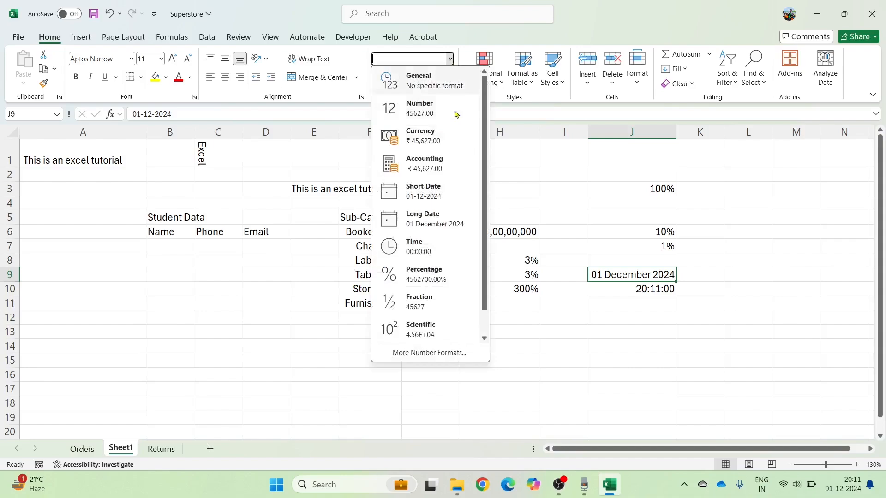
pyautogui.click(436, 189)
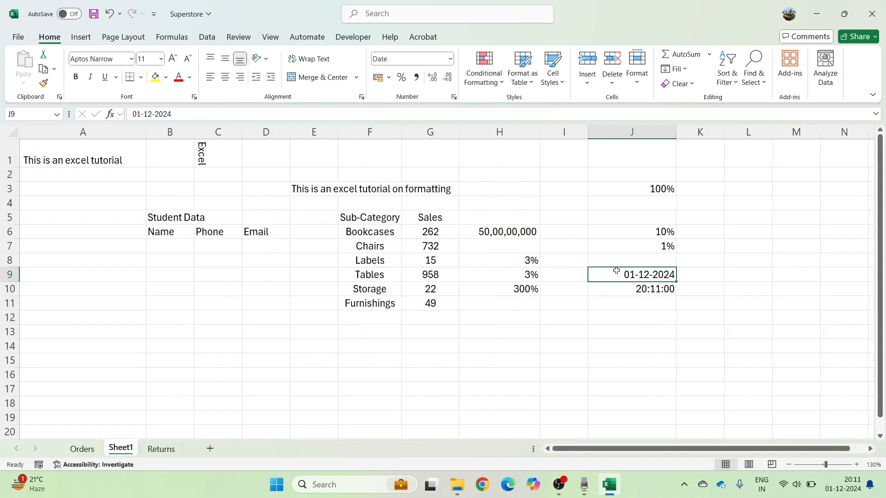
# Apply the English (India) rupee accounting format to G6 and switch it to English (United States) dollars.
pyautogui.click(448, 231)
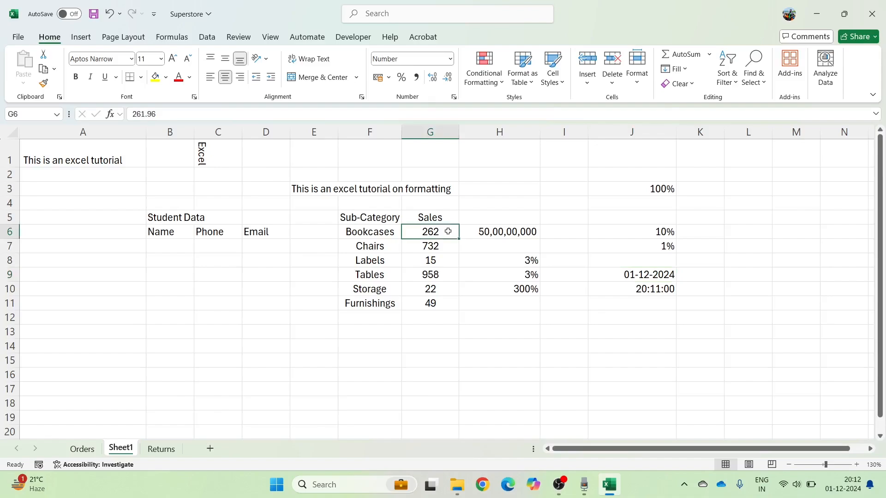
pyautogui.click(388, 79)
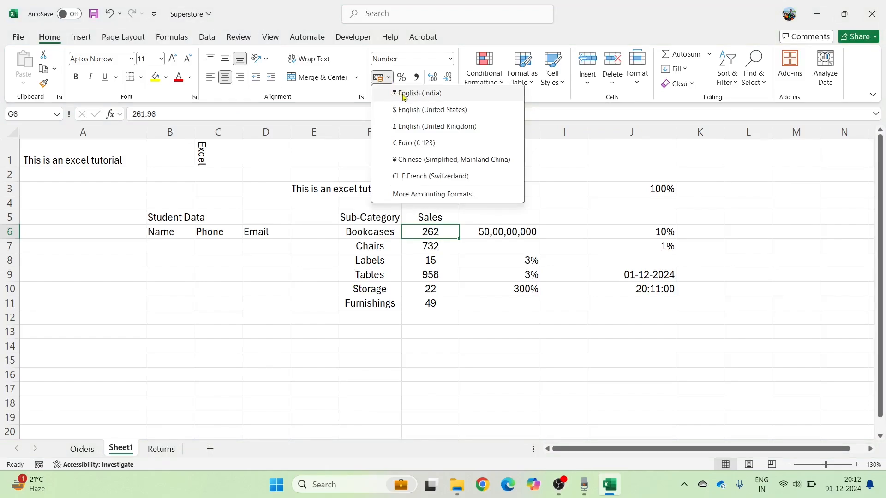
pyautogui.click(423, 98)
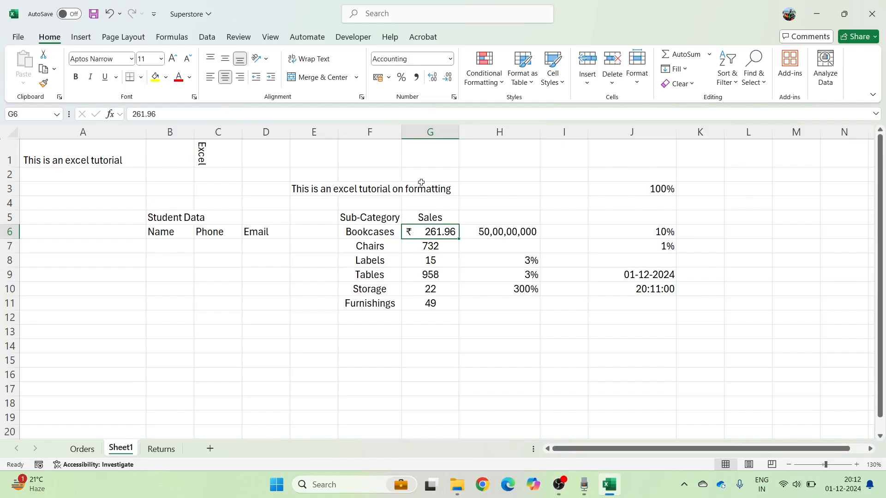
pyautogui.click(388, 79)
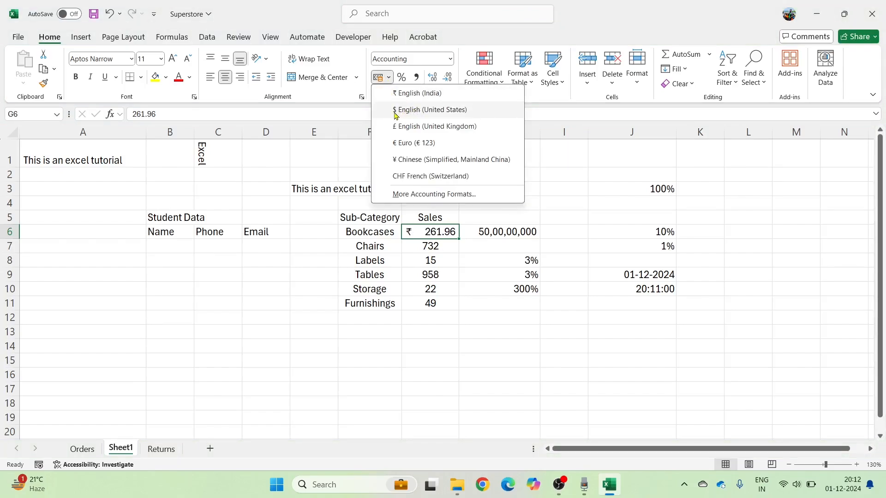
pyautogui.click(396, 111)
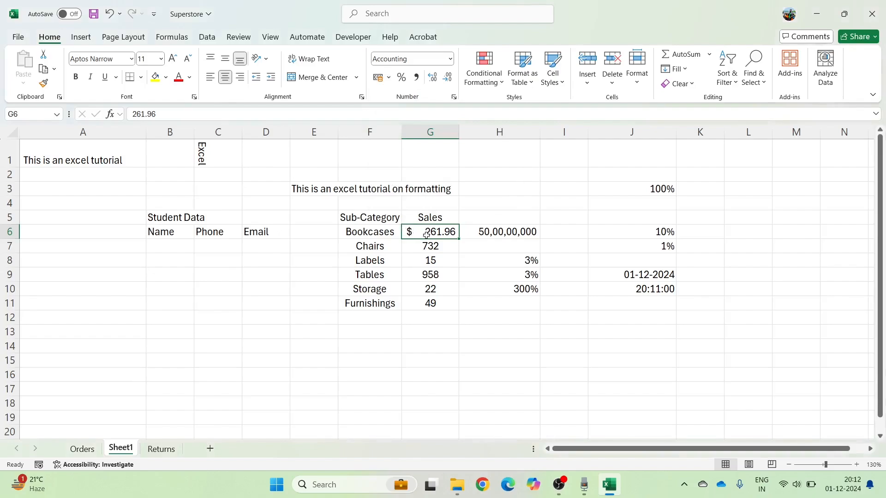
# Apply the Euro accounting format to the Sales values in G6:G11.
pyautogui.moveTo(427, 235); pyautogui.dragTo(429, 303)
pyautogui.click(389, 80)
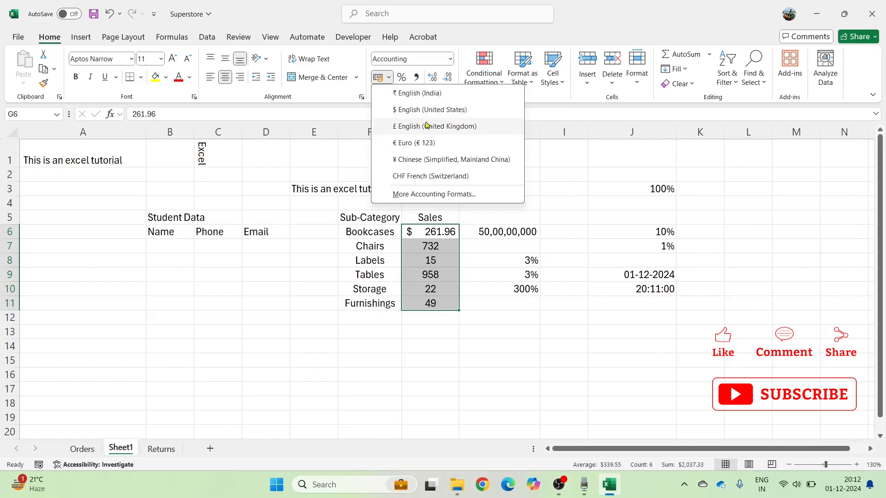
pyautogui.click(428, 143)
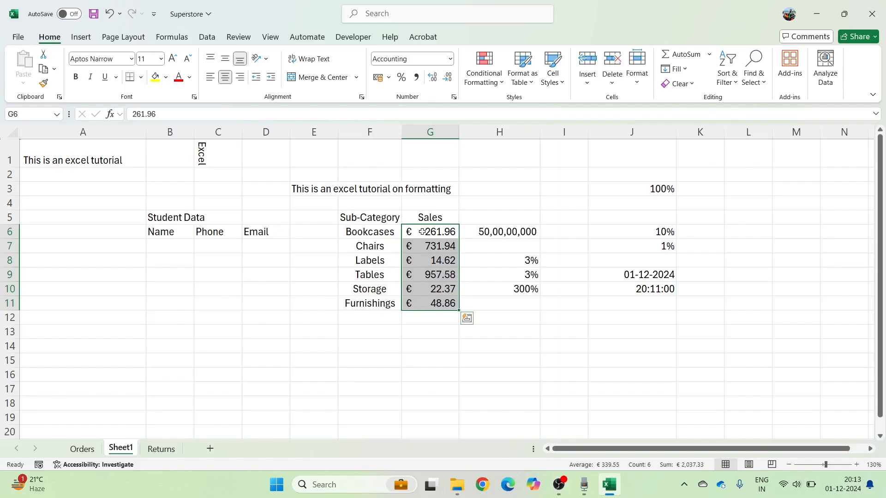
# Change the Bookcases sales value in G6 to the English (India) rupee accounting format.
pyautogui.click(423, 233)
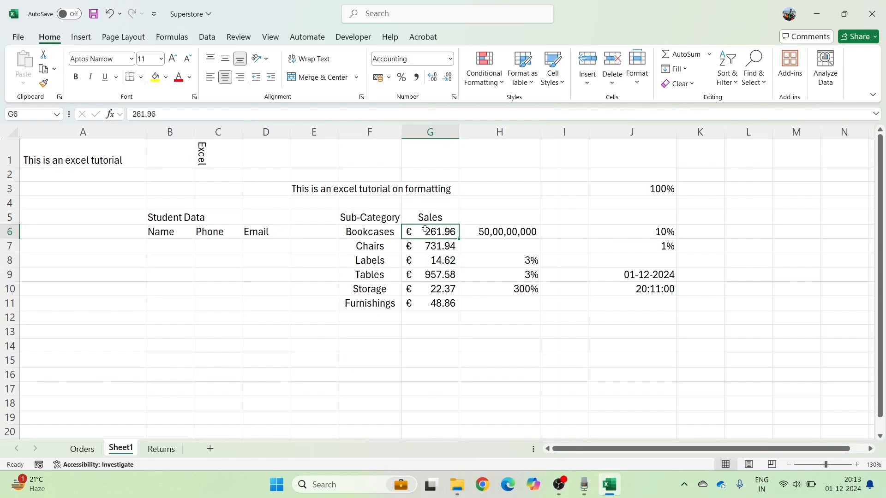
pyautogui.click(389, 79)
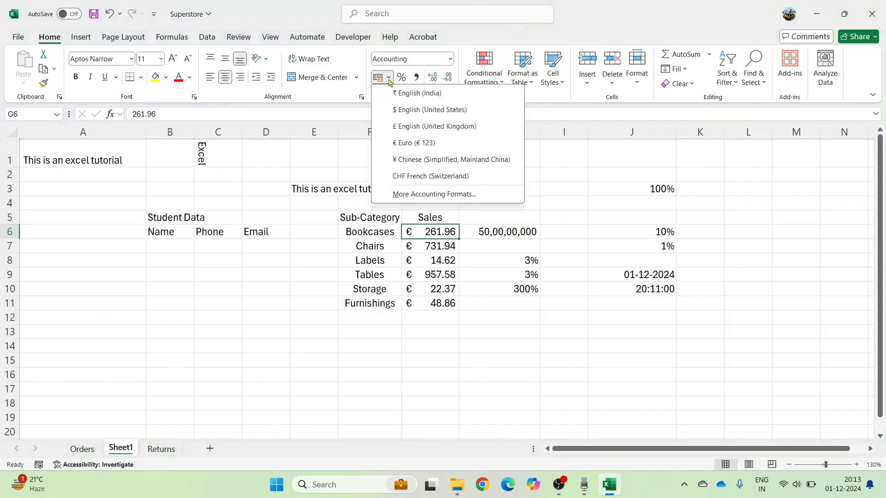
pyautogui.click(408, 94)
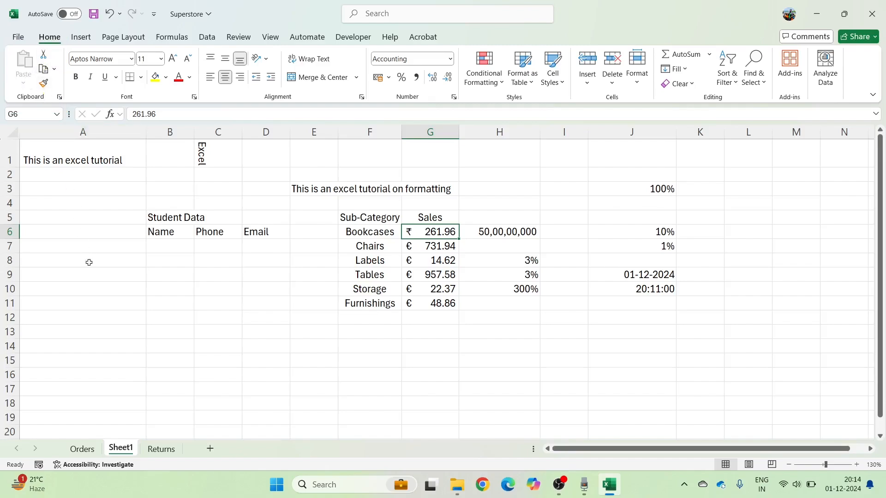
# On the Orders sheet, give the Customer Name header in G1 a yellow fill and bold red text.
pyautogui.click(85, 449)
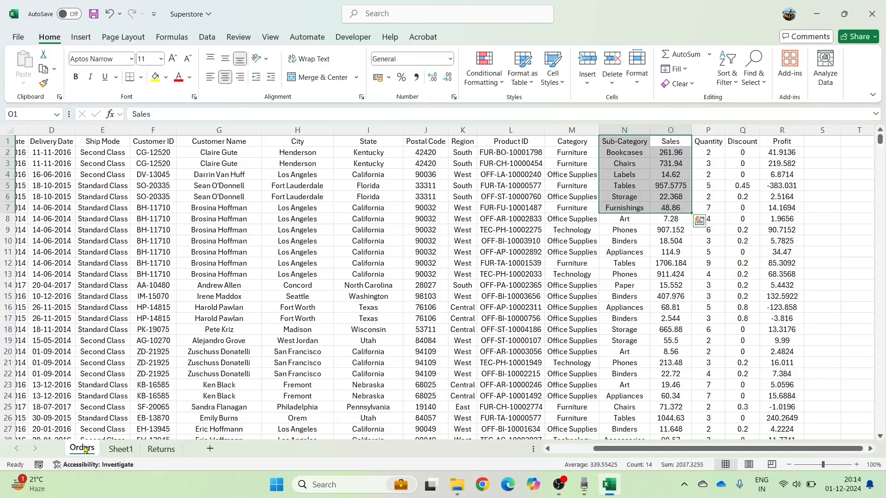
pyautogui.click(232, 143)
pyautogui.click(156, 77)
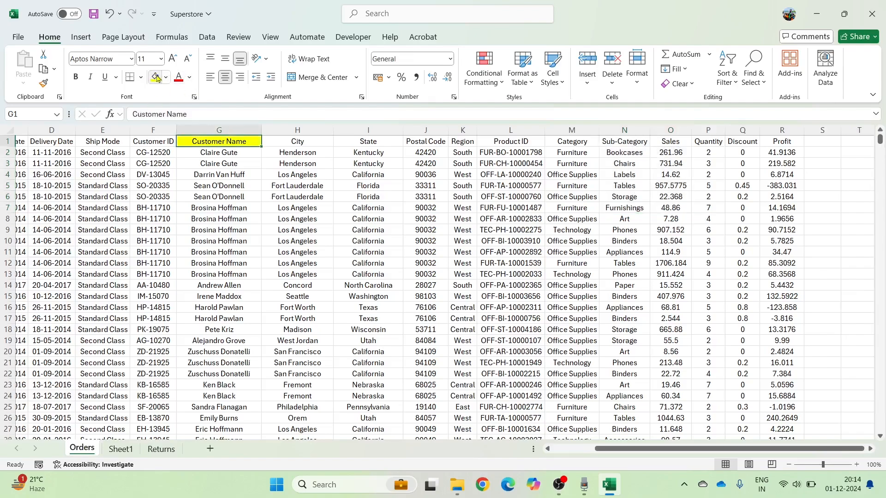
pyautogui.click(179, 77)
pyautogui.click(76, 76)
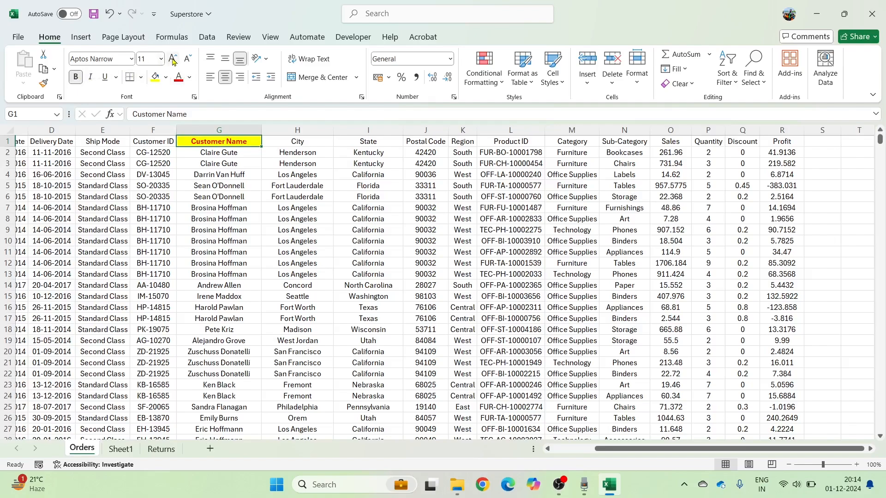
# Set the Customer Name header to font size 14 and italic, and apply all borders to its cell.
pyautogui.click(173, 59)
pyautogui.click(173, 59)
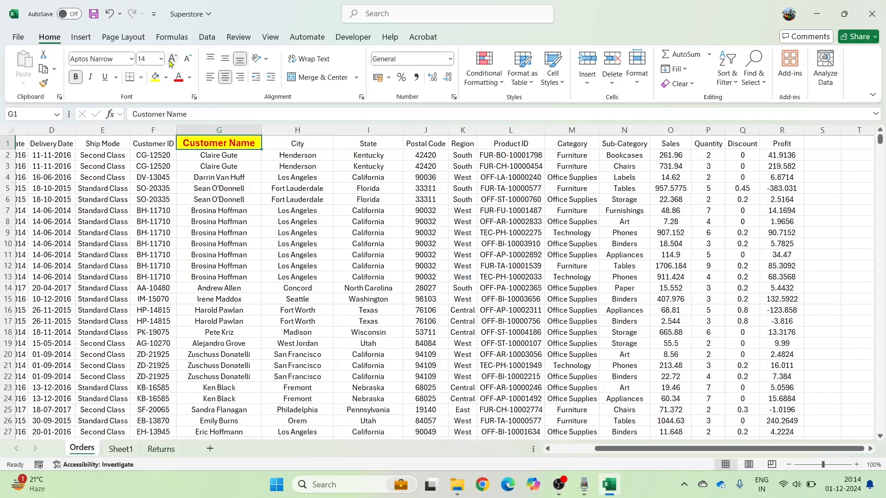
pyautogui.click(91, 78)
pyautogui.click(141, 78)
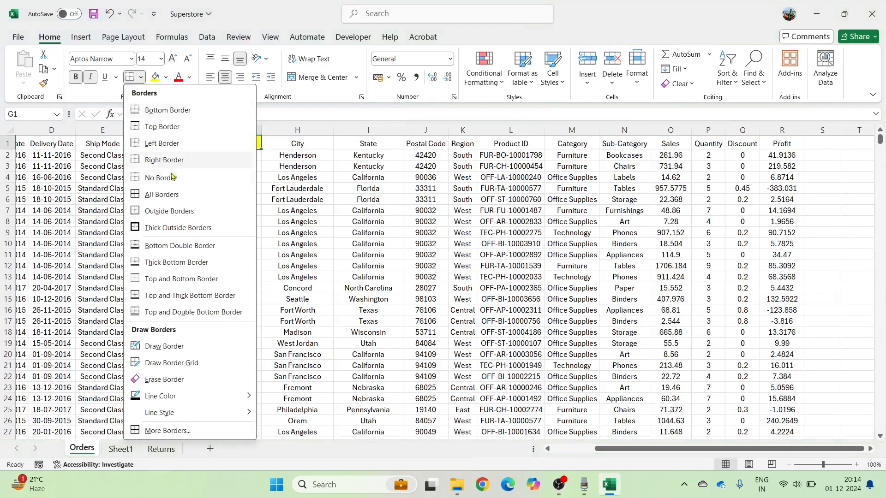
pyautogui.click(161, 195)
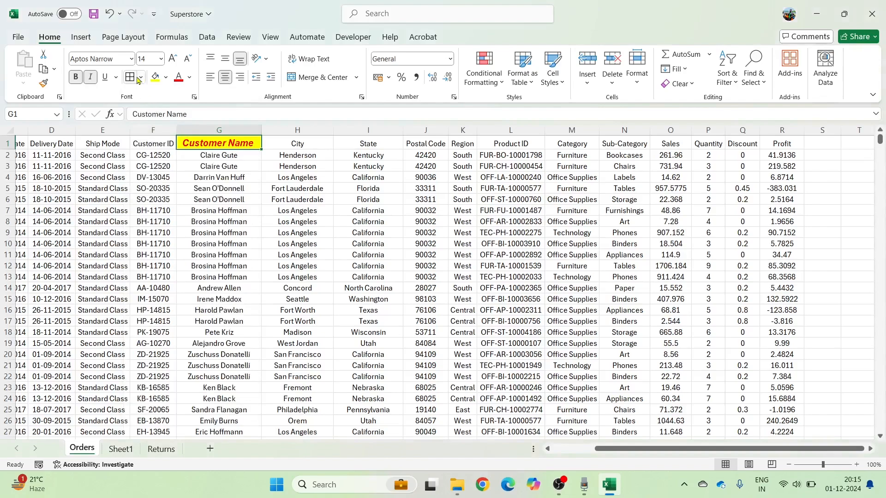
pyautogui.click(215, 167)
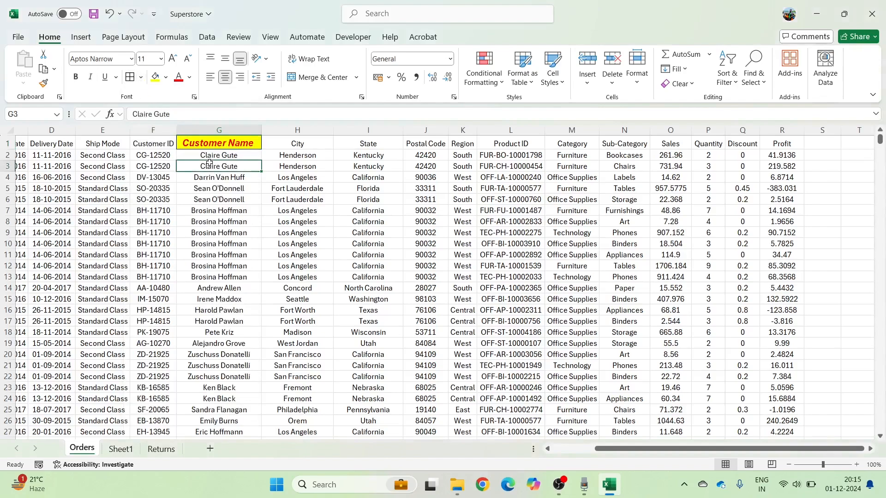
pyautogui.click(236, 143)
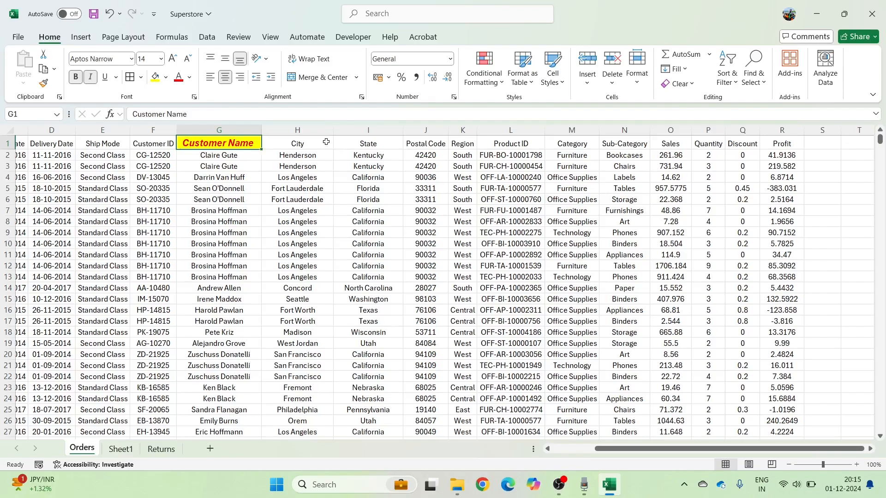
# Format the City header in H1 manually with a yellow fill and red, bold, italic text at size 14.
pyautogui.click(285, 144)
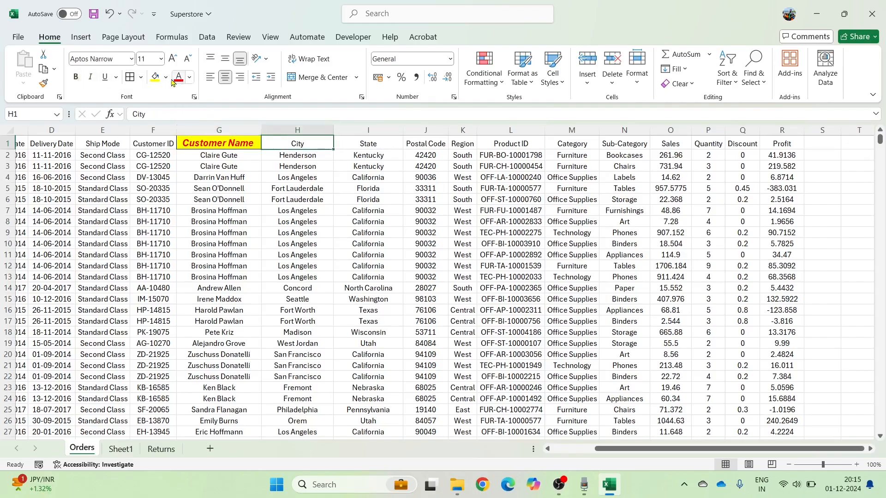
pyautogui.click(155, 77)
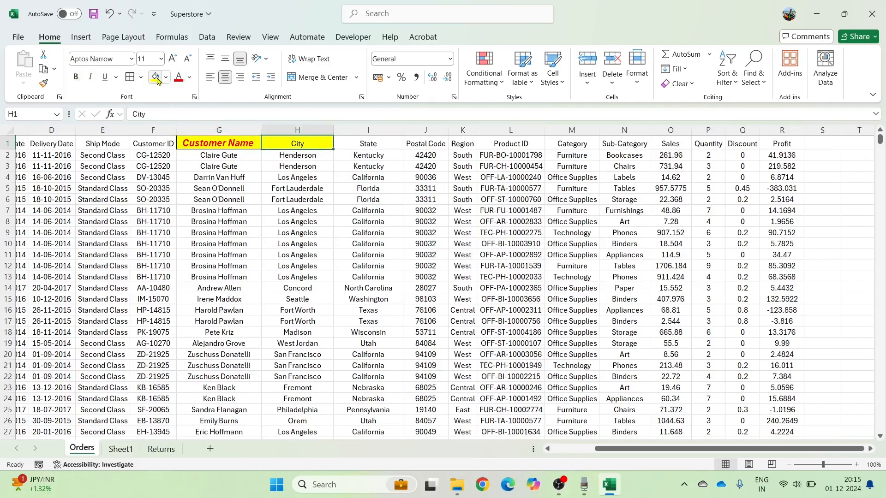
pyautogui.click(173, 57)
pyautogui.click(173, 58)
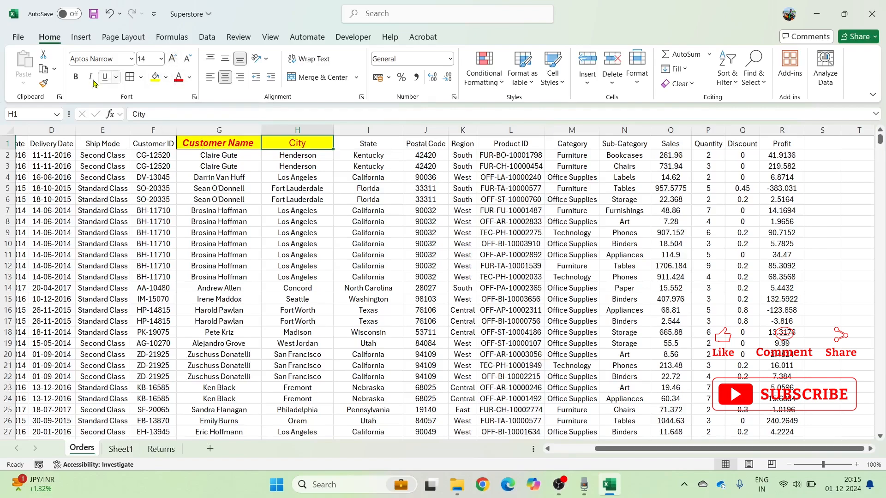
pyautogui.click(75, 79)
pyautogui.click(90, 79)
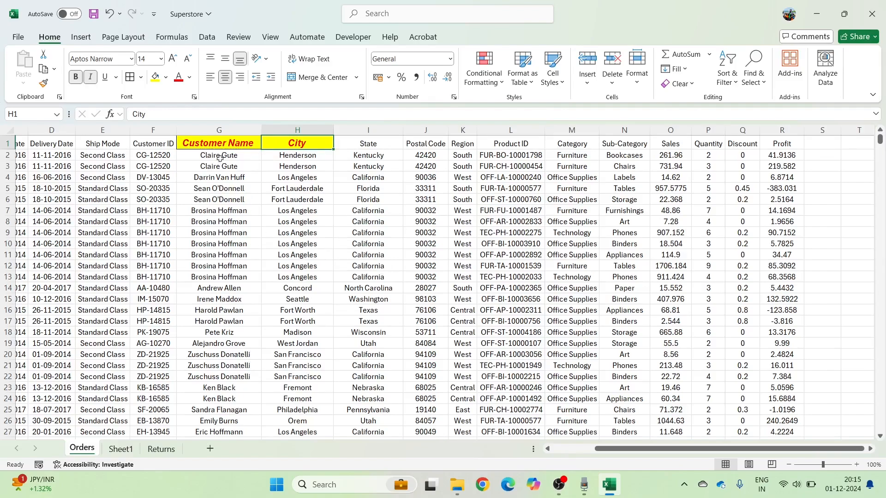
# Copy the Customer Name header's formatting to the Postal Code header with Format Painter and autofit column J.
pyautogui.click(208, 144)
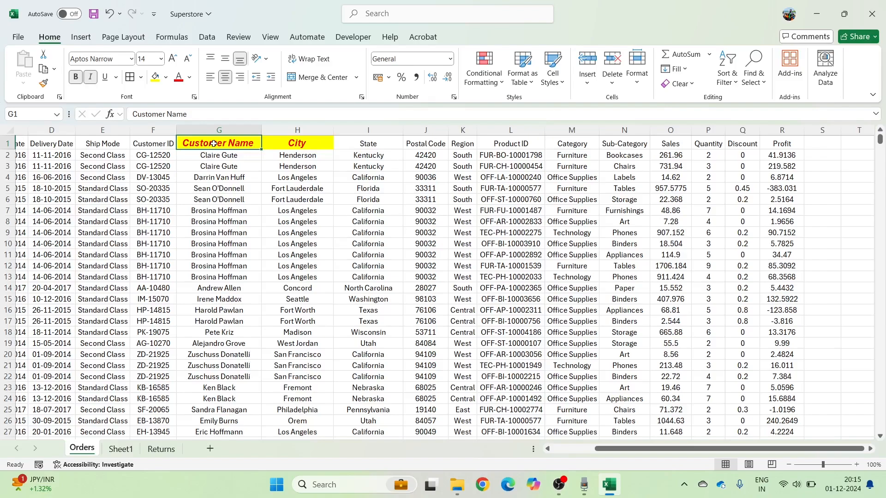
pyautogui.click(44, 84)
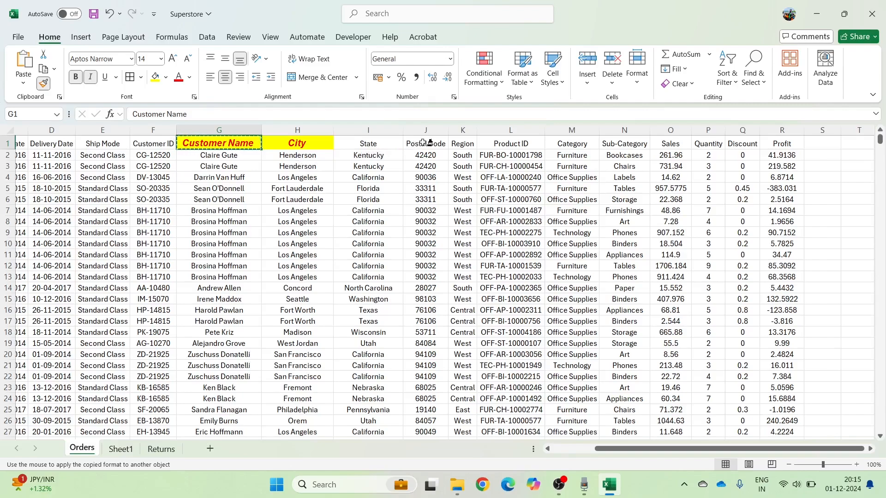
pyautogui.click(423, 143)
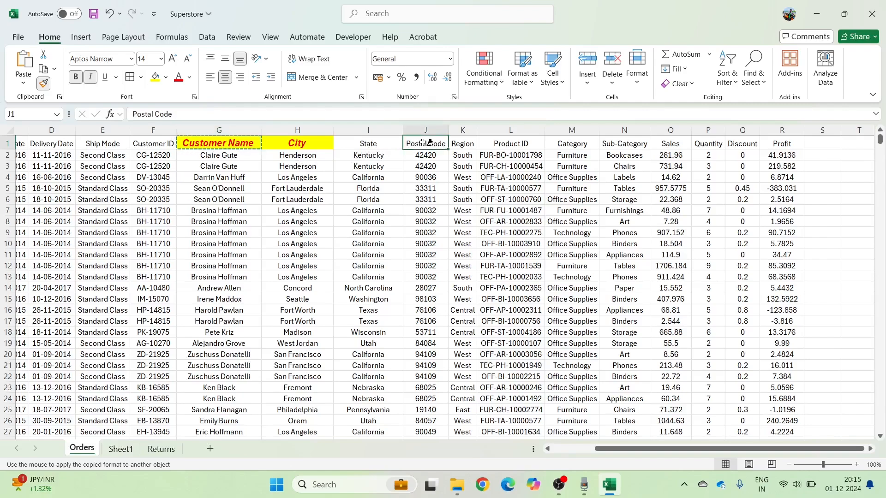
pyautogui.doubleClick(448, 131)
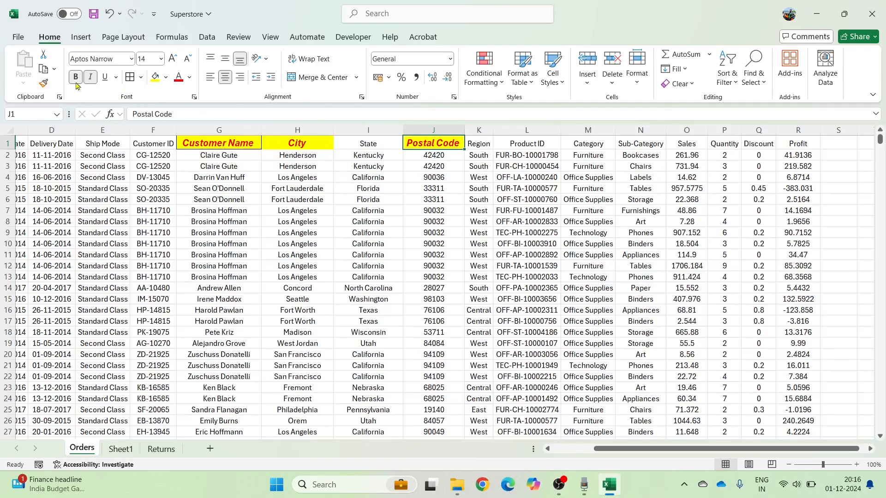
# Copy the Postal Code header's formatting to Ship Mode, and from there to Customer ID, with Format Painter.
pyautogui.click(44, 83)
pyautogui.click(111, 140)
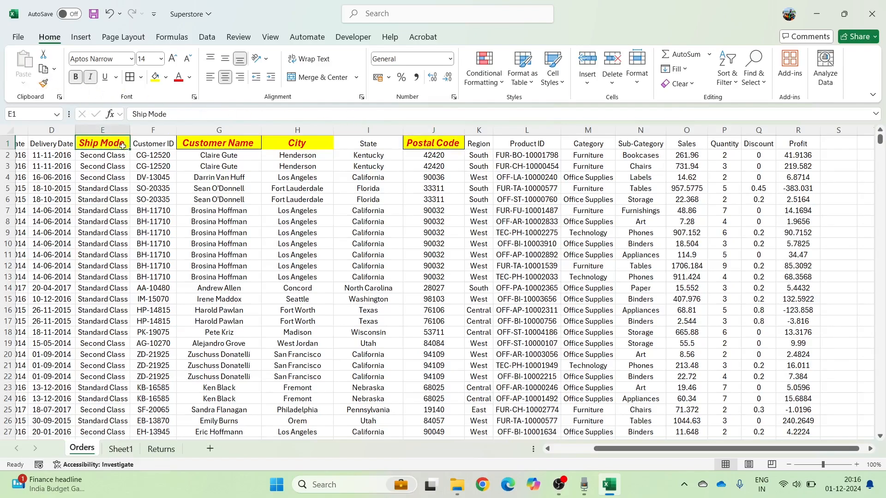
pyautogui.click(43, 83)
pyautogui.click(150, 144)
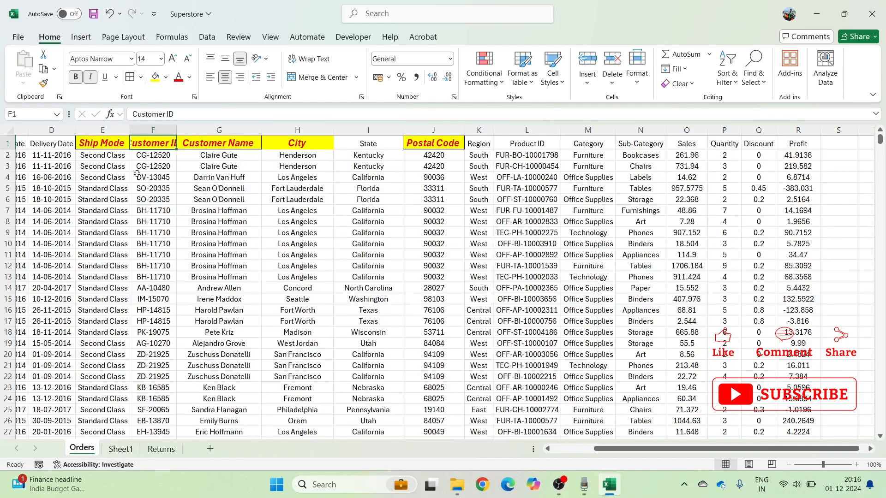
# Copy the Ship Mode header's formatting to the Product ID and Category headers, keeping Format Painter active for repeated use.
pyautogui.click(57, 145)
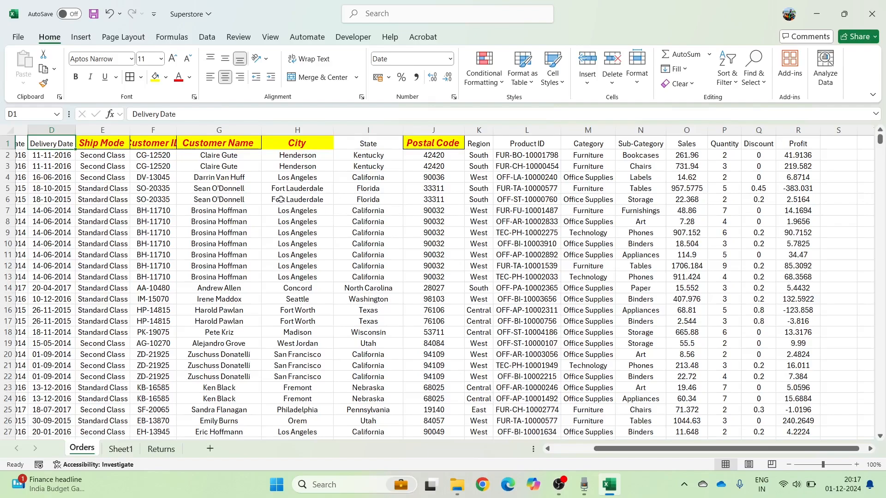
pyautogui.click(102, 144)
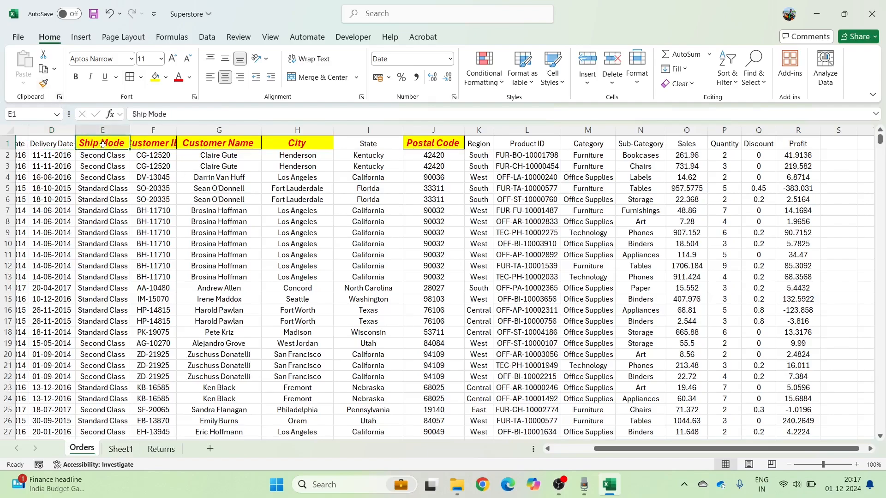
pyautogui.click(43, 83)
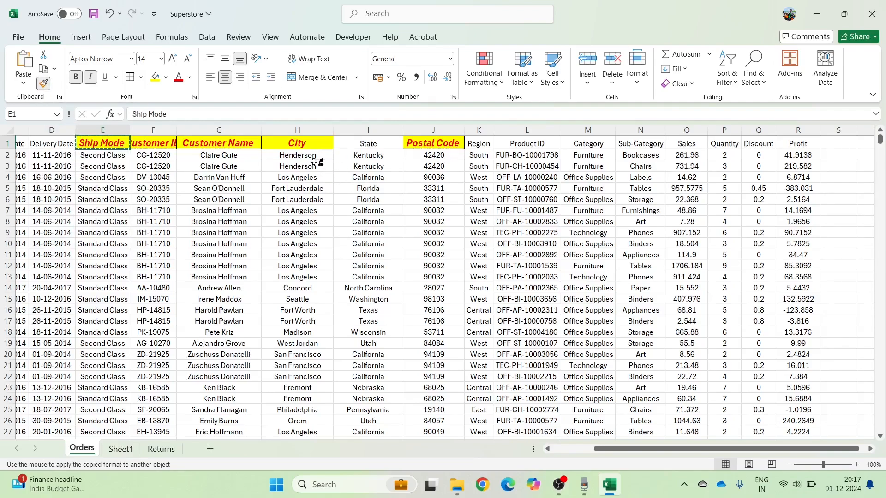
pyautogui.click(524, 143)
pyautogui.click(585, 143)
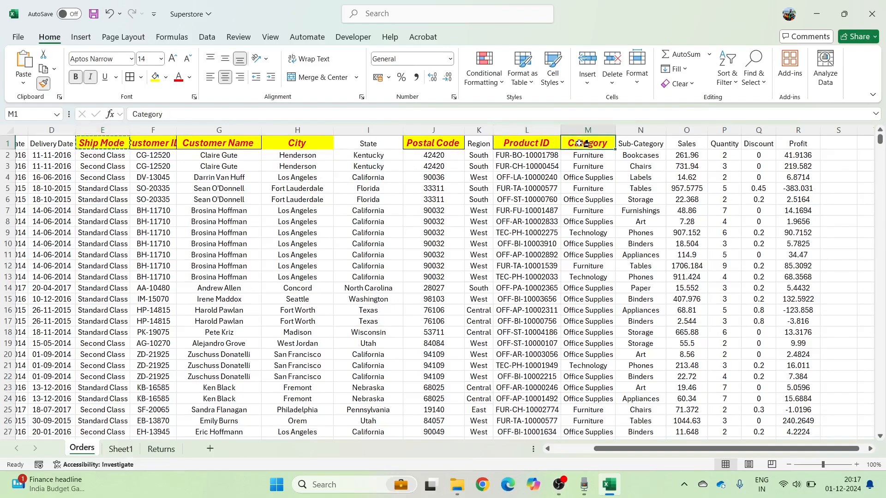
# Apply the Ship Mode header's formatting to cells L4, K6, J7, I8, H6 and H4, and turn off Format Painter.
pyautogui.click(538, 178)
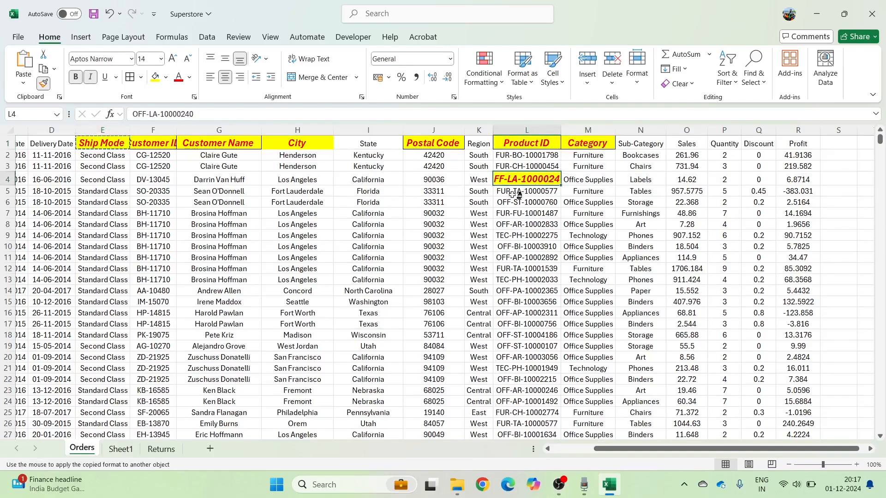
pyautogui.click(486, 202)
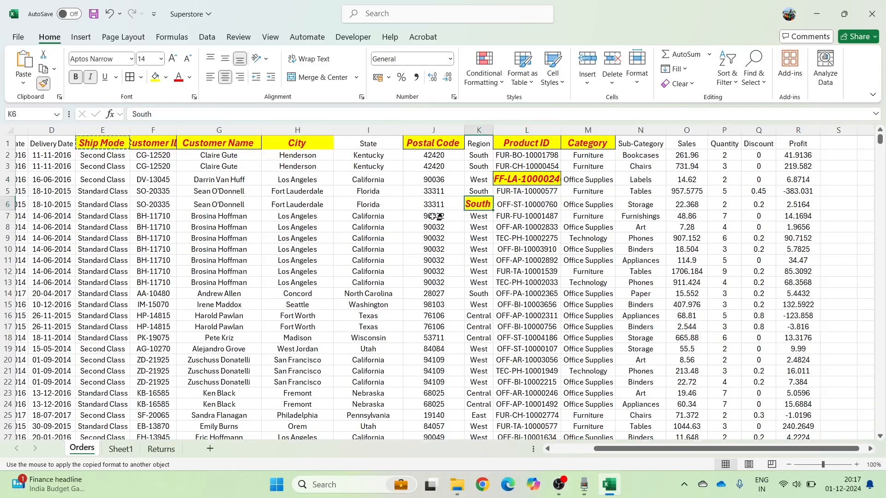
pyautogui.click(409, 221)
pyautogui.click(381, 232)
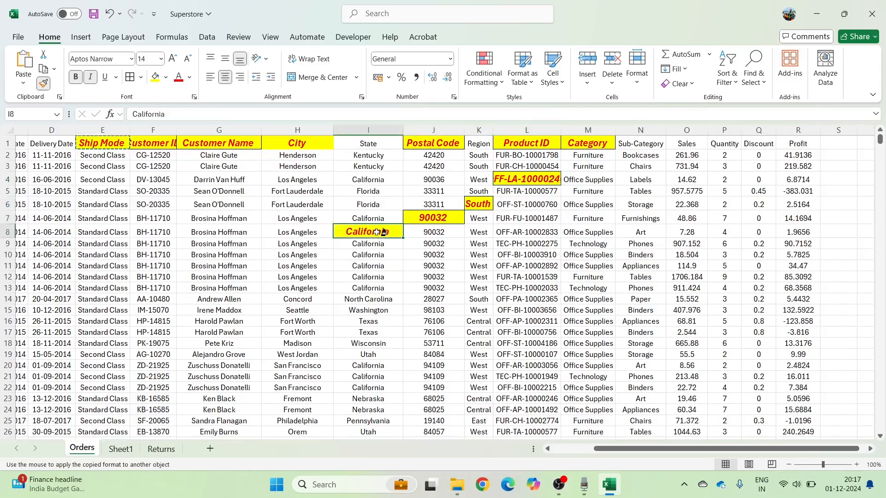
pyautogui.click(321, 202)
pyautogui.click(301, 179)
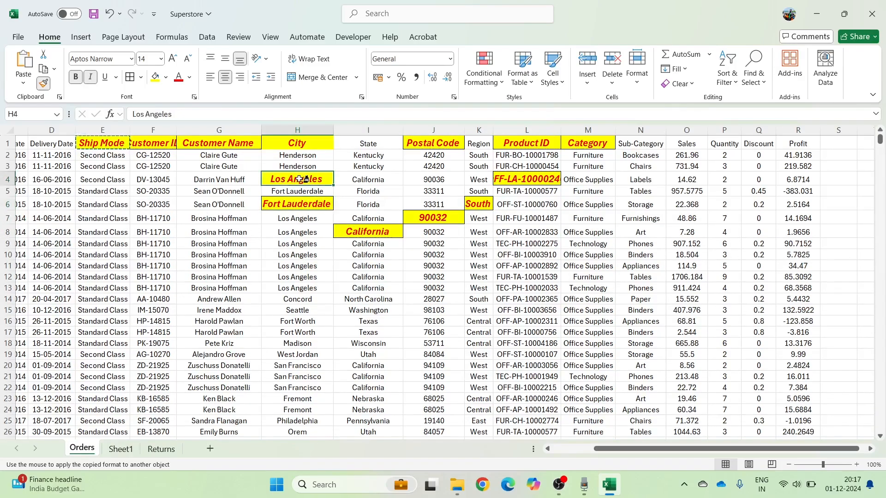
pyautogui.press('Escape')
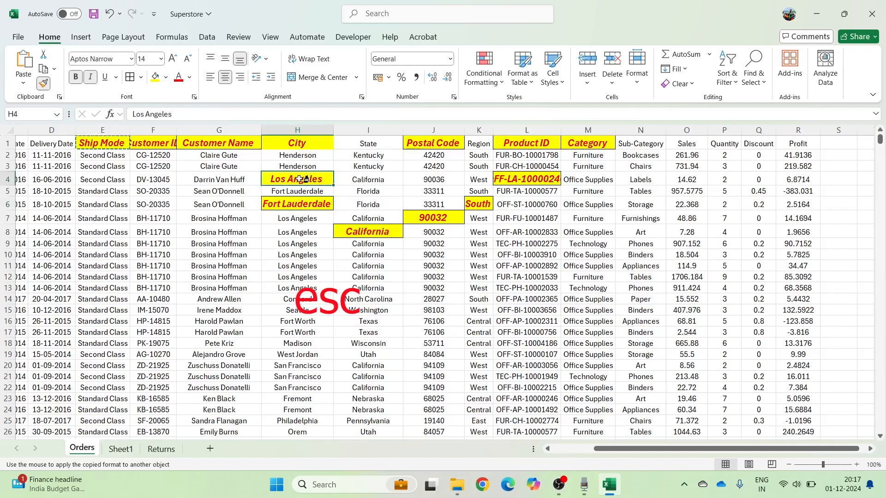
pyautogui.click(45, 84)
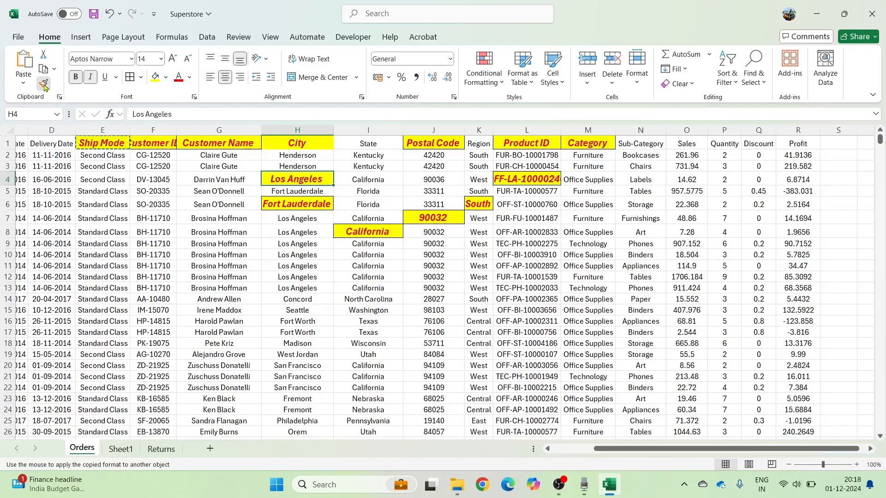
pyautogui.click(185, 179)
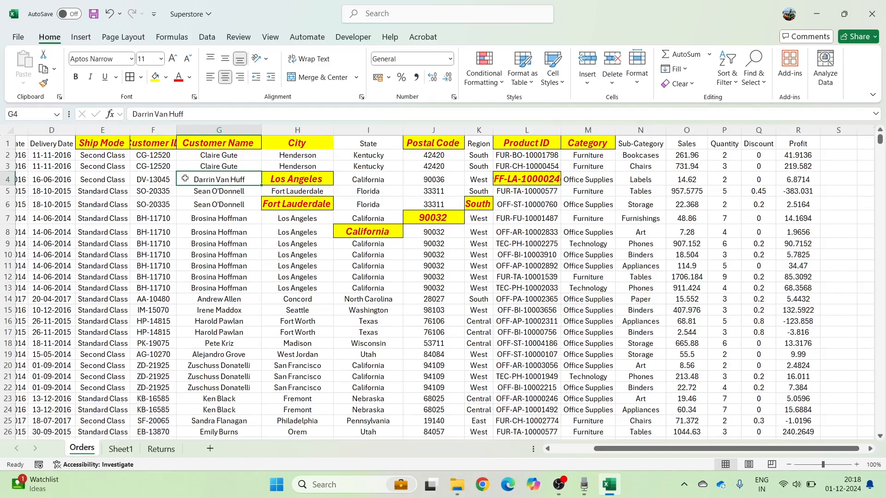